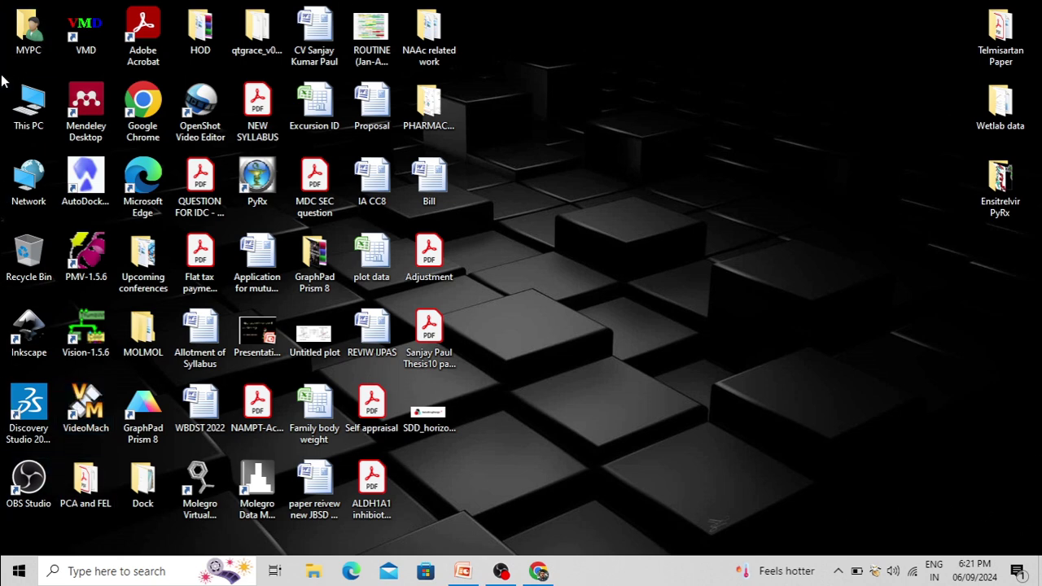
Step: Launch VMD and move the console and main windows out of the way
{"action": "double_click", "coordinate": [86, 28]}
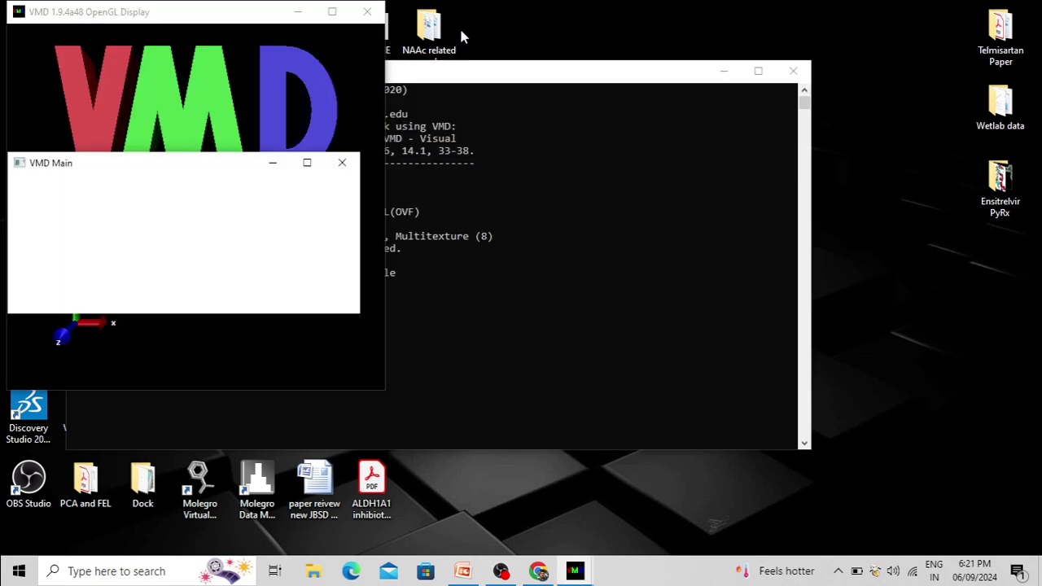
{"action": "left_click_drag", "start_coordinate": [498, 77], "coordinate": [719, 57]}
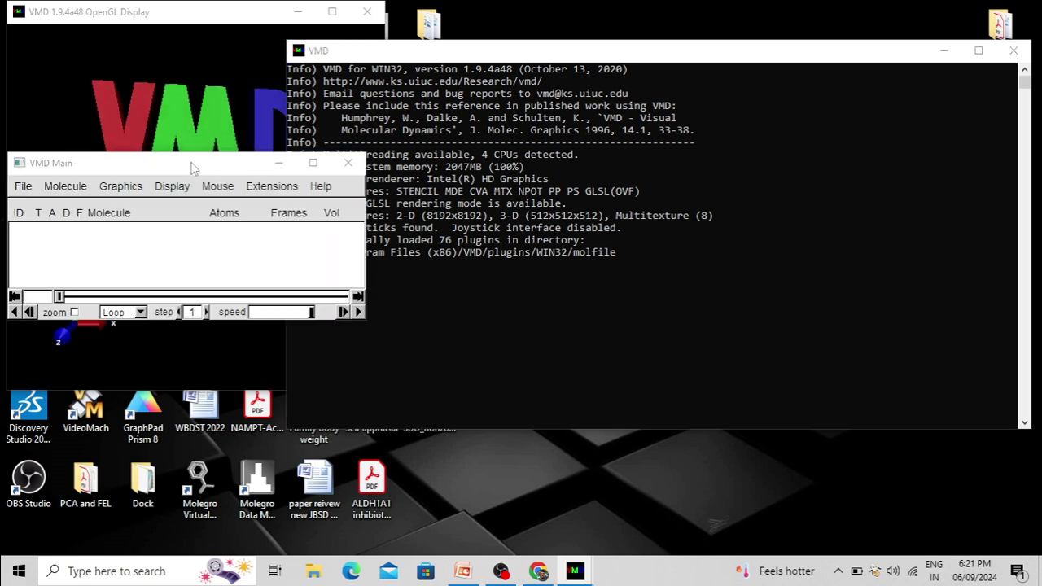
{"action": "left_click_drag", "start_coordinate": [194, 167], "coordinate": [481, 232]}
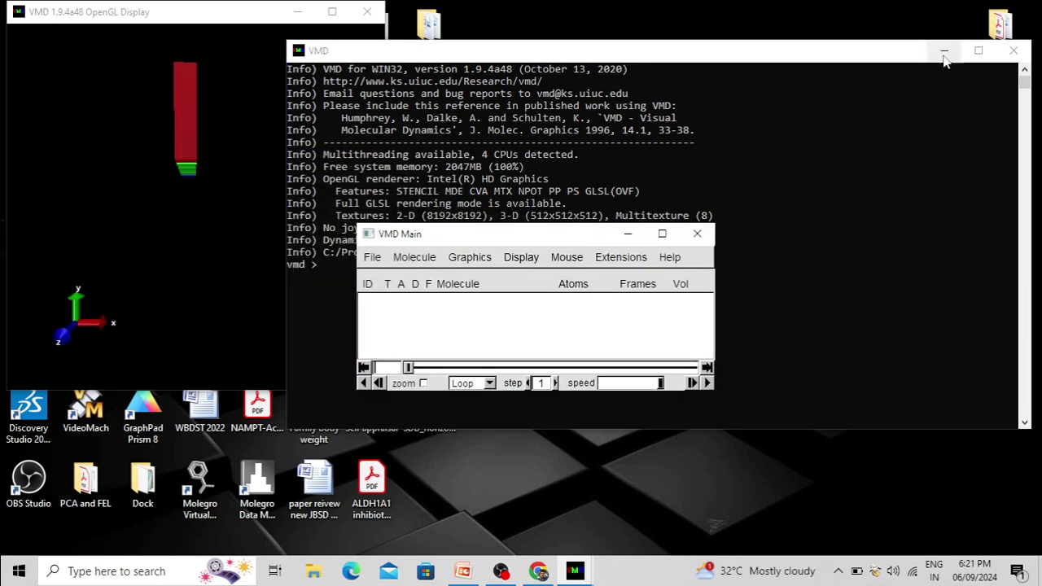
Step: Minimize the console, maximize the OpenGL Display, and place VMD Main at the upper left
{"action": "left_click", "coordinate": [942, 50]}
{"action": "key", "text": "super+Up"}
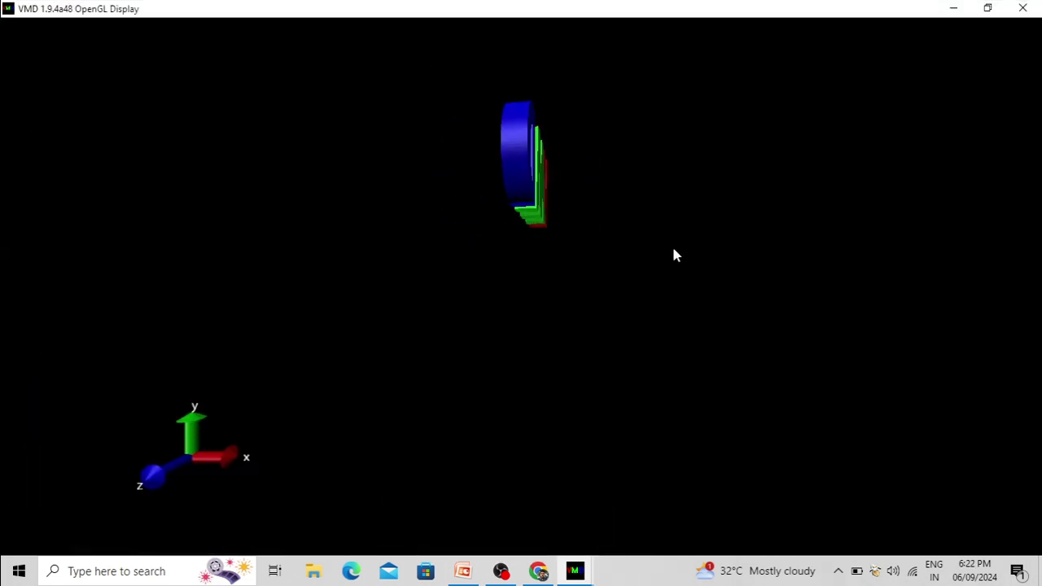
{"action": "mouse_move", "coordinate": [575, 571]}
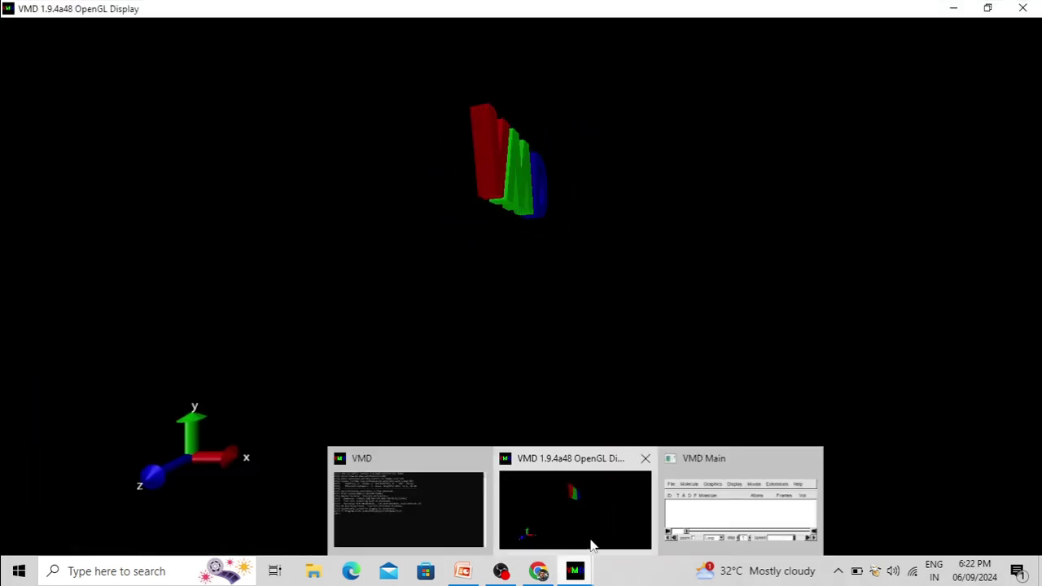
{"action": "left_click", "coordinate": [698, 521]}
{"action": "left_click_drag", "start_coordinate": [545, 235], "coordinate": [254, 60]}
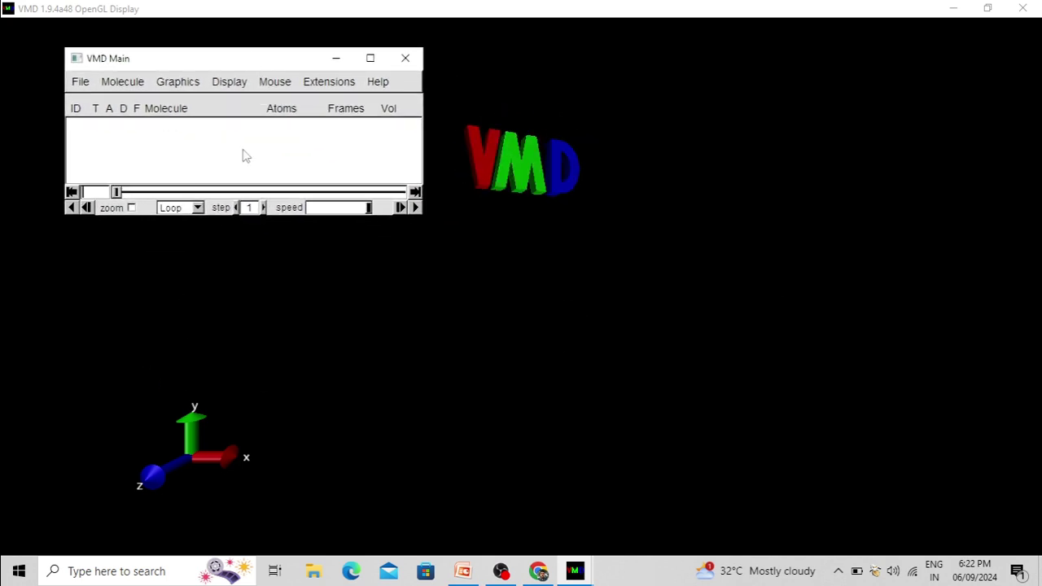
Step: Start File > New Molecule, move the Molecule File Browser right, and browse for a file
{"action": "left_click", "coordinate": [80, 82]}
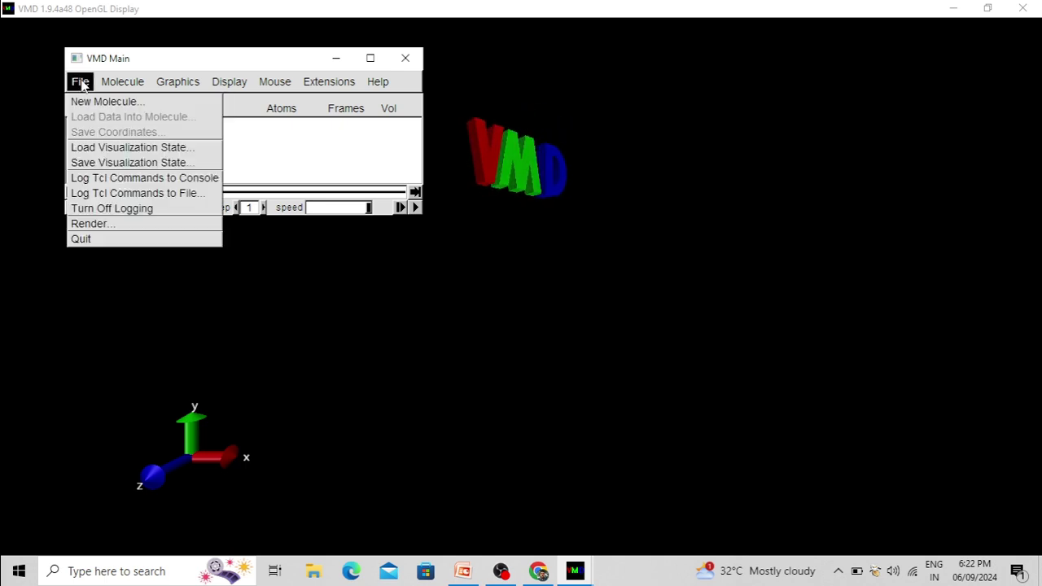
{"action": "left_click", "coordinate": [136, 106]}
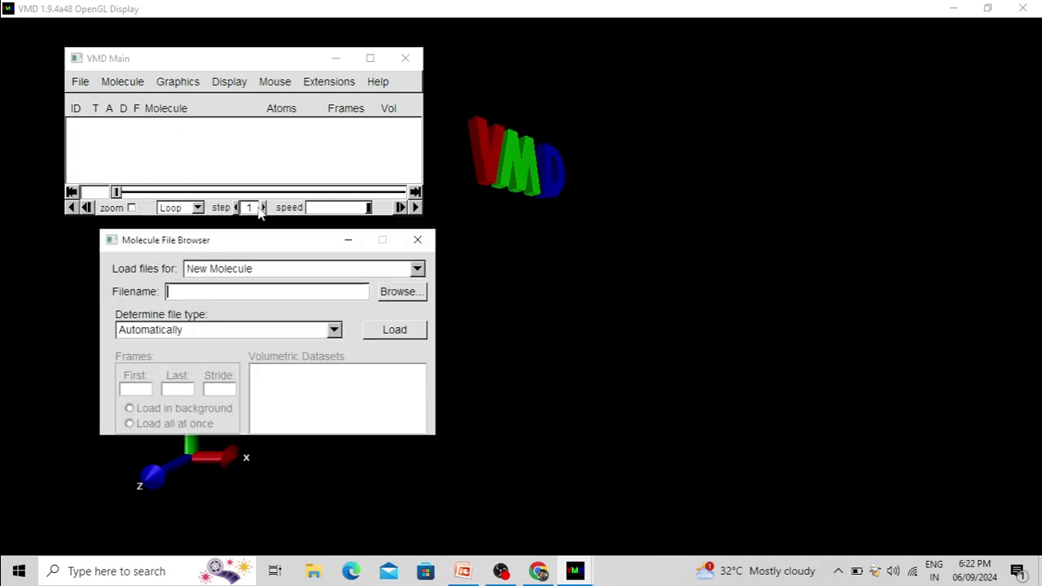
{"action": "left_click_drag", "start_coordinate": [274, 240], "coordinate": [636, 197]}
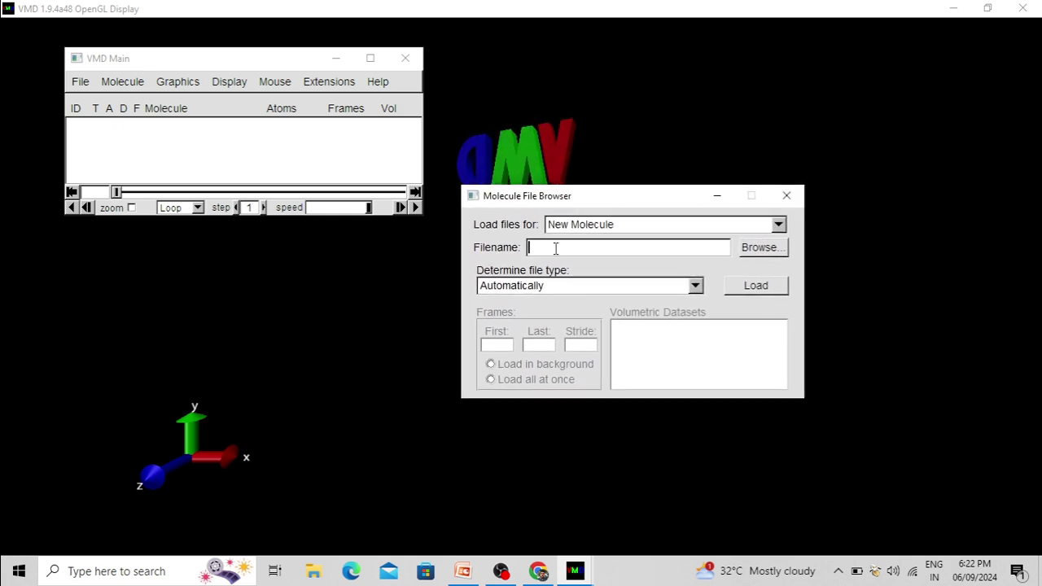
{"action": "left_click", "coordinate": [759, 250]}
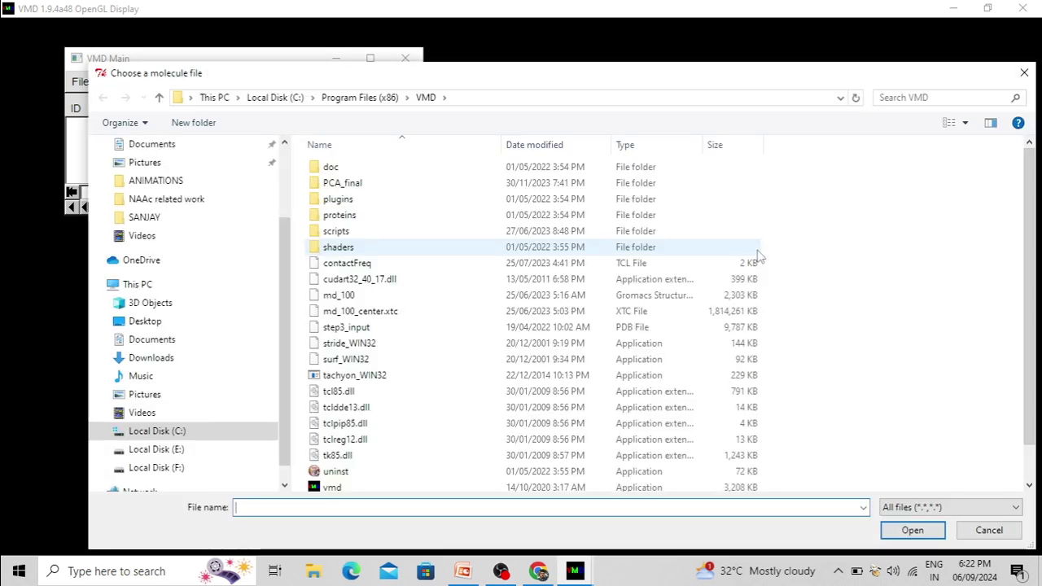
Step: Pick md_100.gro in the file dialog and load it as a new molecule with 34167 atoms
{"action": "scroll", "coordinate": [452, 210], "scroll_direction": "down", "scroll_amount": 1}
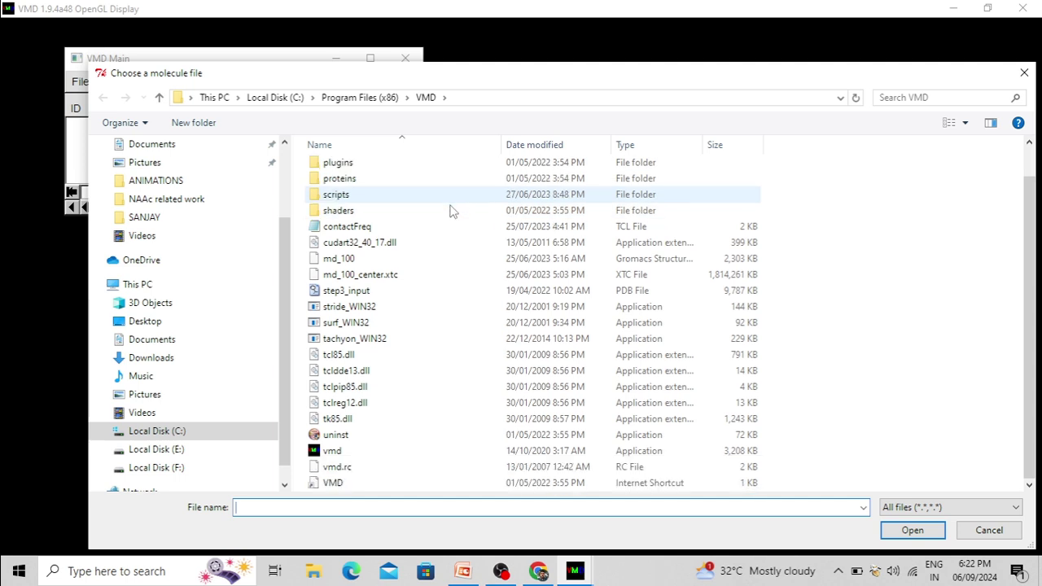
{"action": "scroll", "coordinate": [450, 228], "scroll_direction": "up", "scroll_amount": 1}
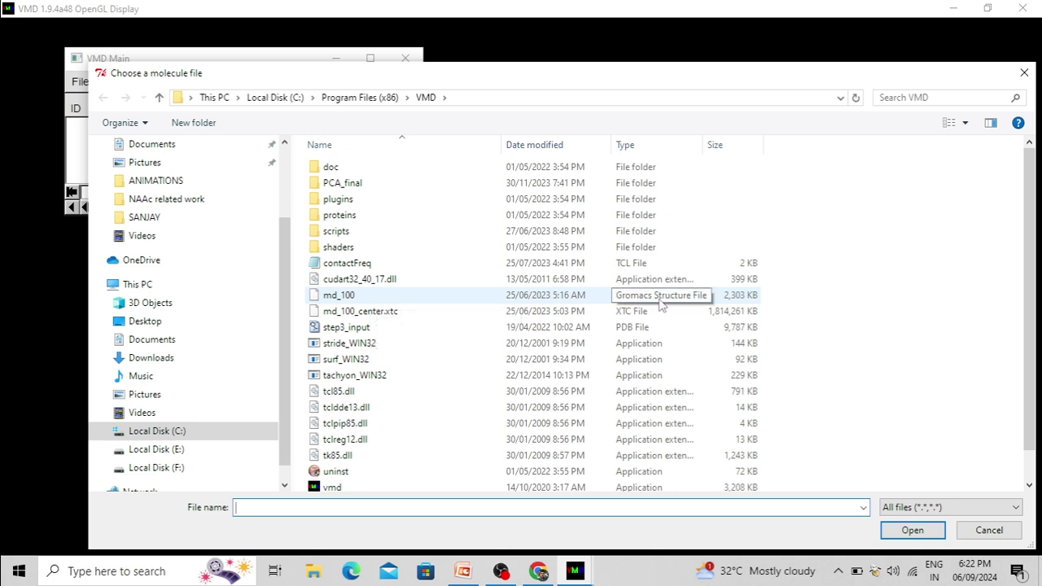
{"action": "left_click", "coordinate": [377, 298]}
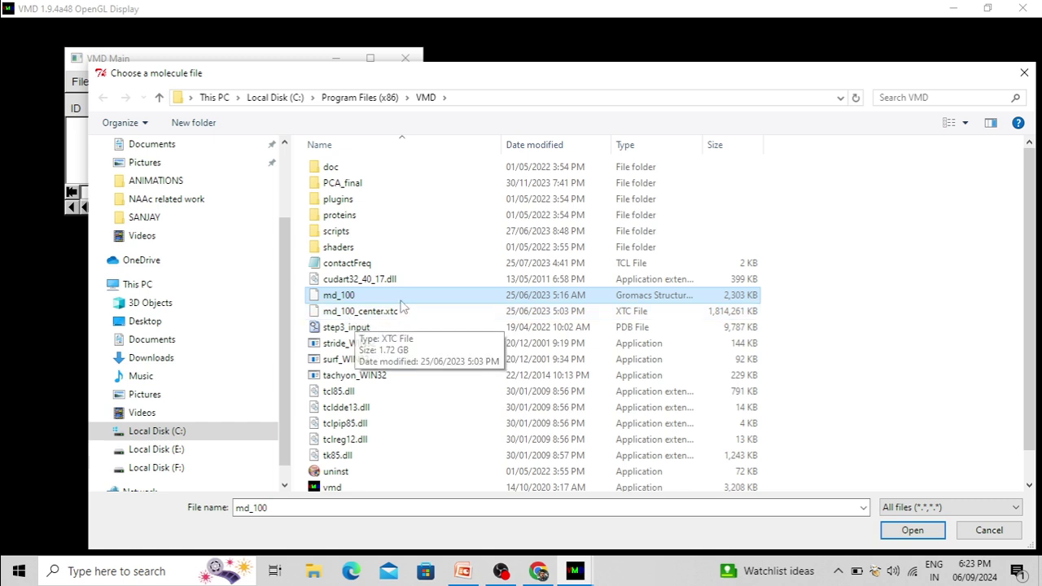
{"action": "left_click", "coordinate": [913, 530]}
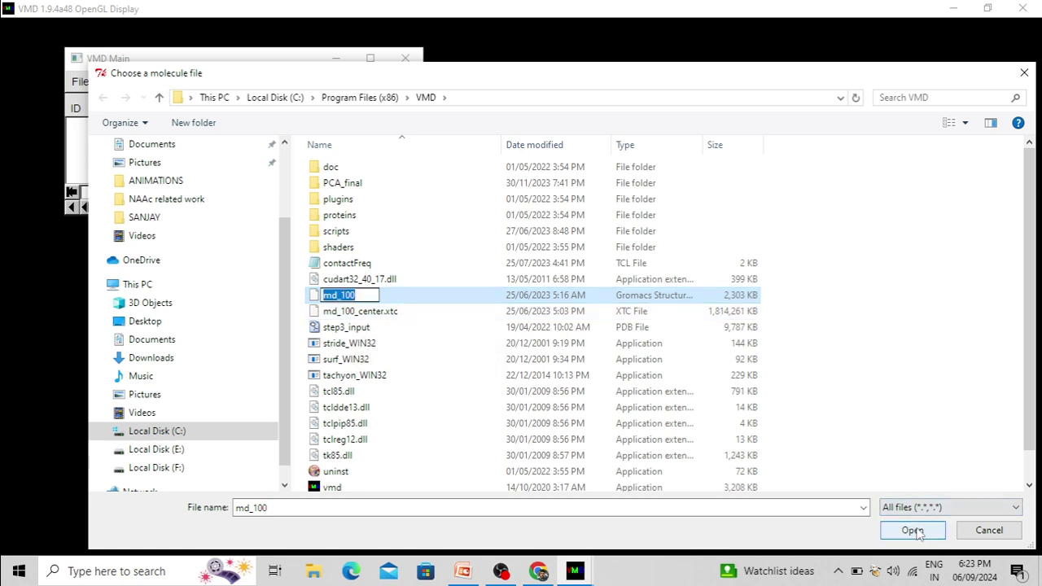
{"action": "left_click", "coordinate": [913, 530]}
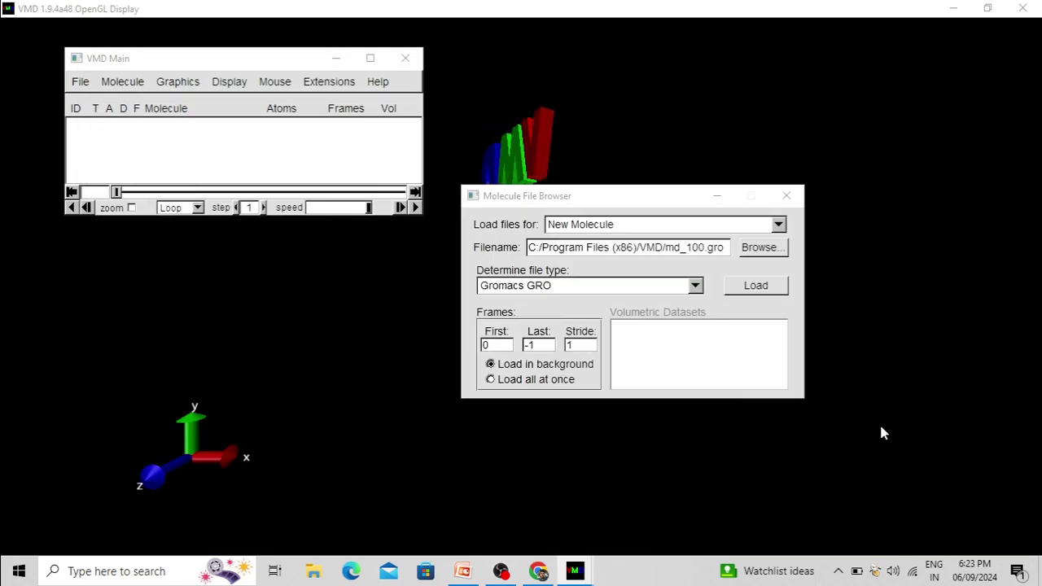
{"action": "left_click", "coordinate": [757, 285]}
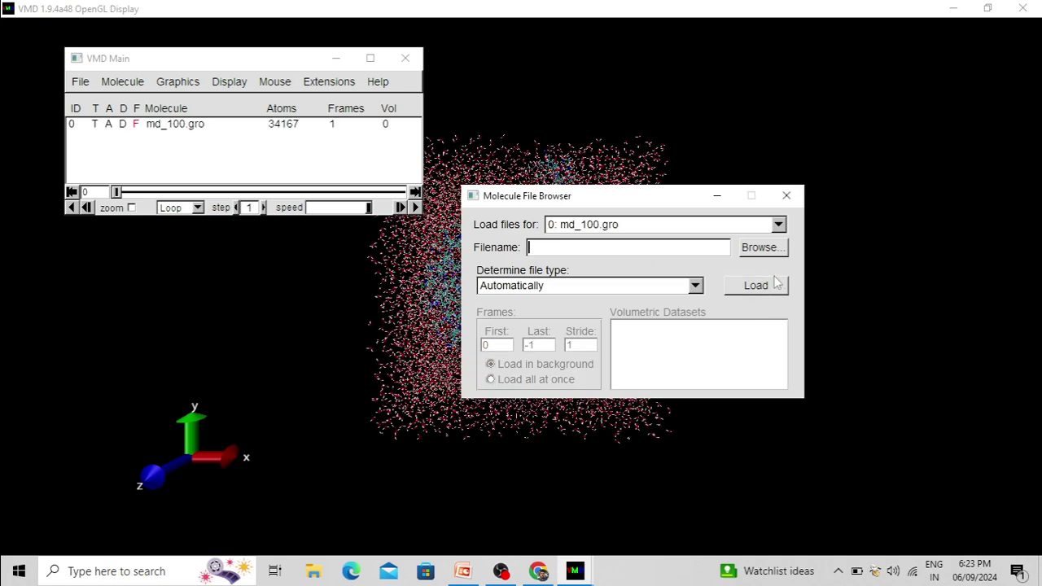
Step: Close the file browser, rotate the solvated system, and select md_100.gro in VMD Main
{"action": "left_click", "coordinate": [786, 196]}
{"action": "left_click_drag", "start_coordinate": [569, 224], "coordinate": [575, 319]}
{"action": "left_click_drag", "start_coordinate": [431, 275], "coordinate": [210, 46]}
{"action": "key", "text": "alt+Tab"}
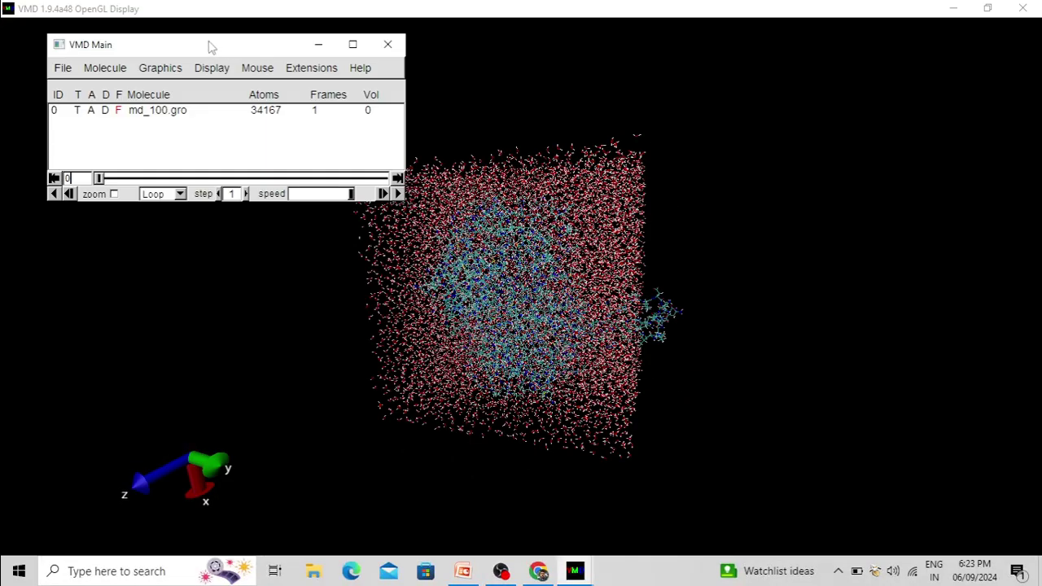
{"action": "left_click", "coordinate": [173, 114]}
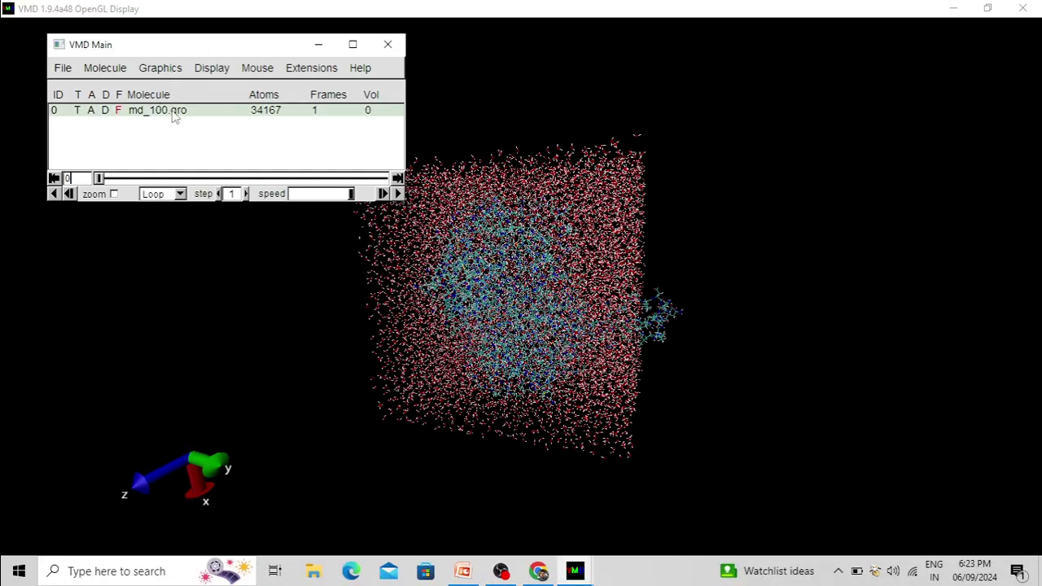
Step: Load the md_100_center.xtc trajectory into md_100.gro through Load Data Into Molecule
{"action": "right_click", "coordinate": [173, 114]}
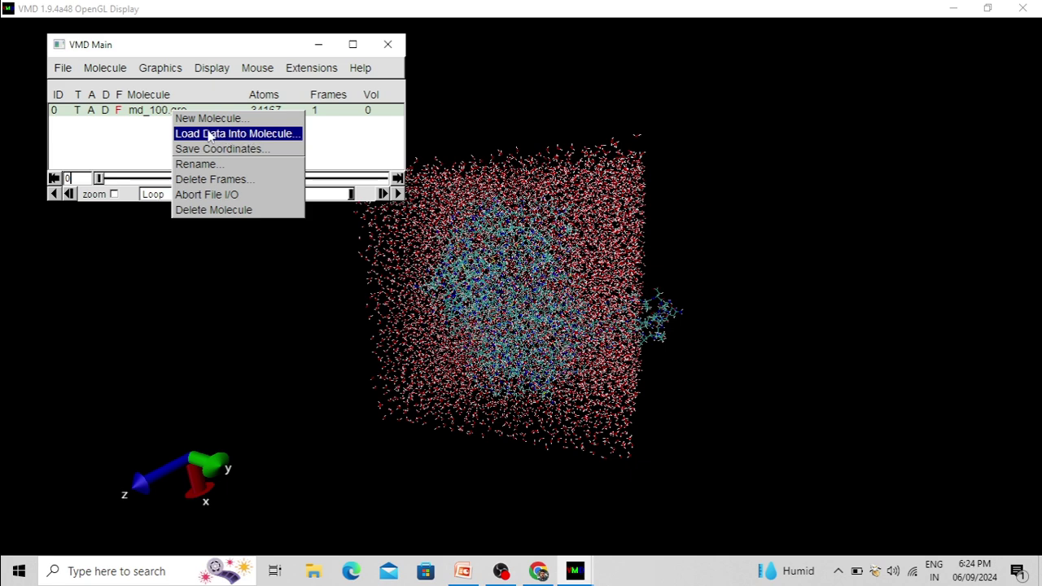
{"action": "left_click", "coordinate": [252, 135]}
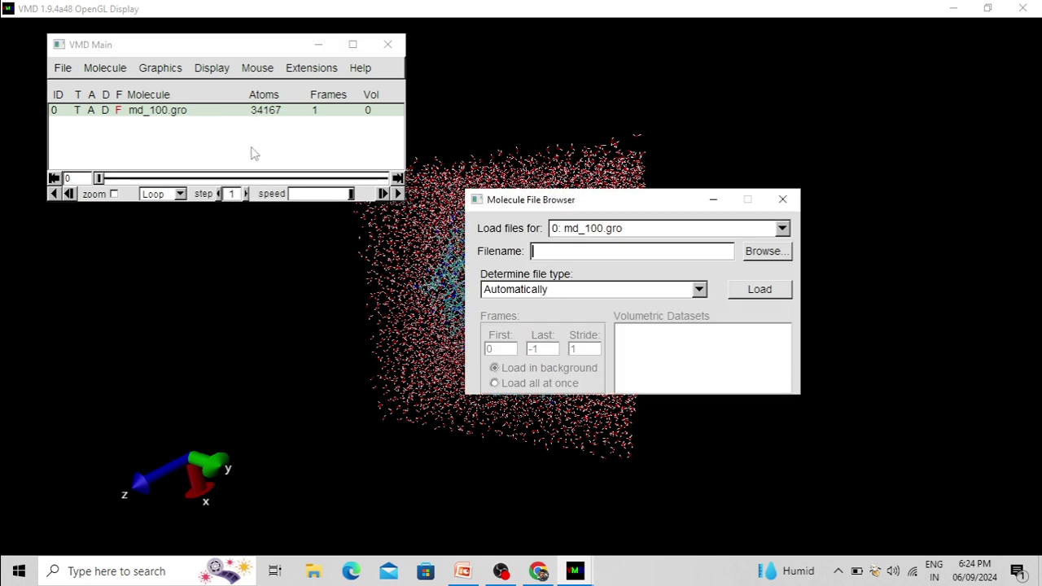
{"action": "left_click", "coordinate": [765, 257]}
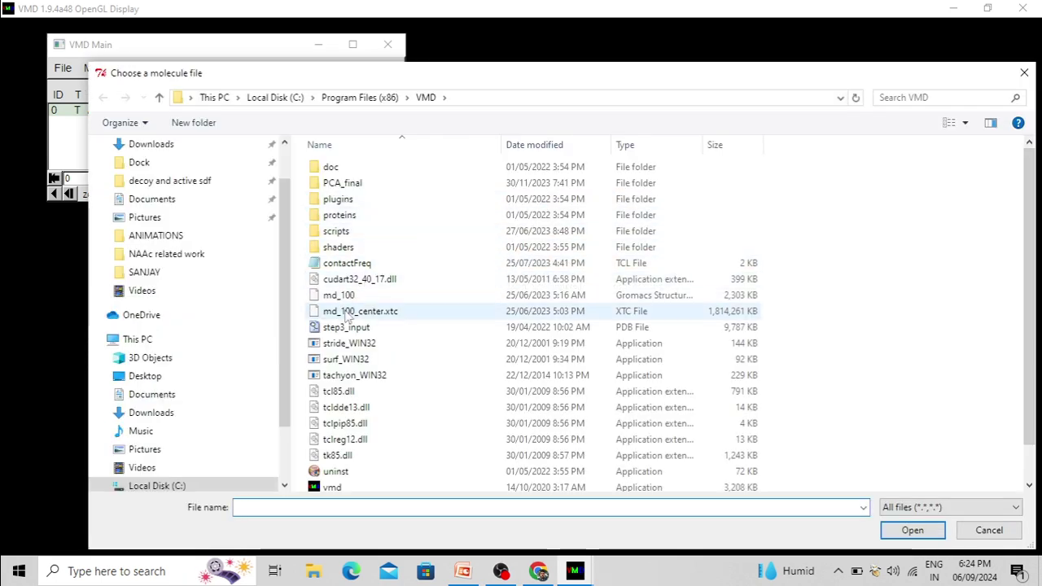
{"action": "left_click", "coordinate": [384, 316]}
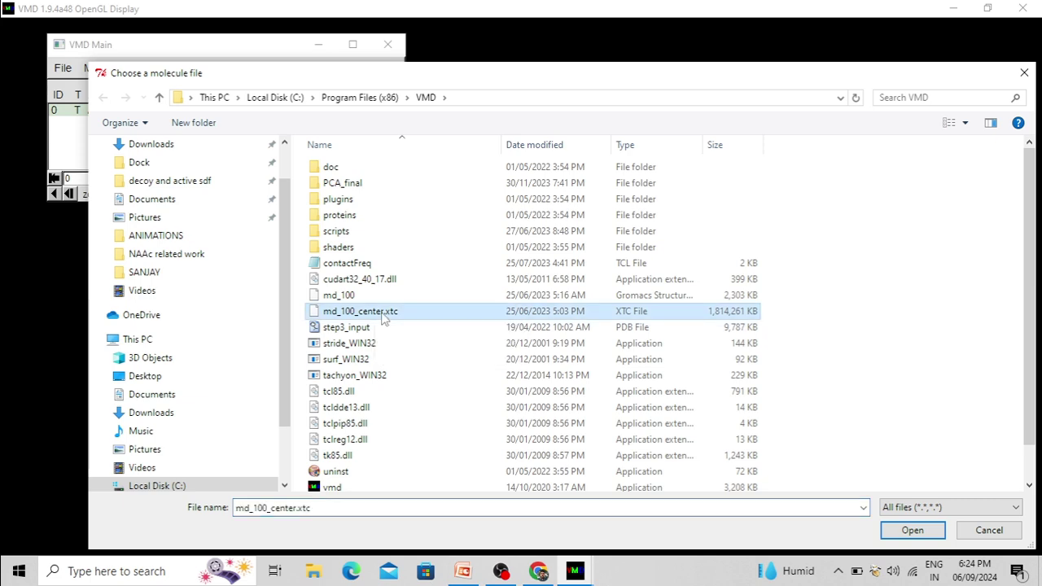
{"action": "left_click", "coordinate": [911, 529]}
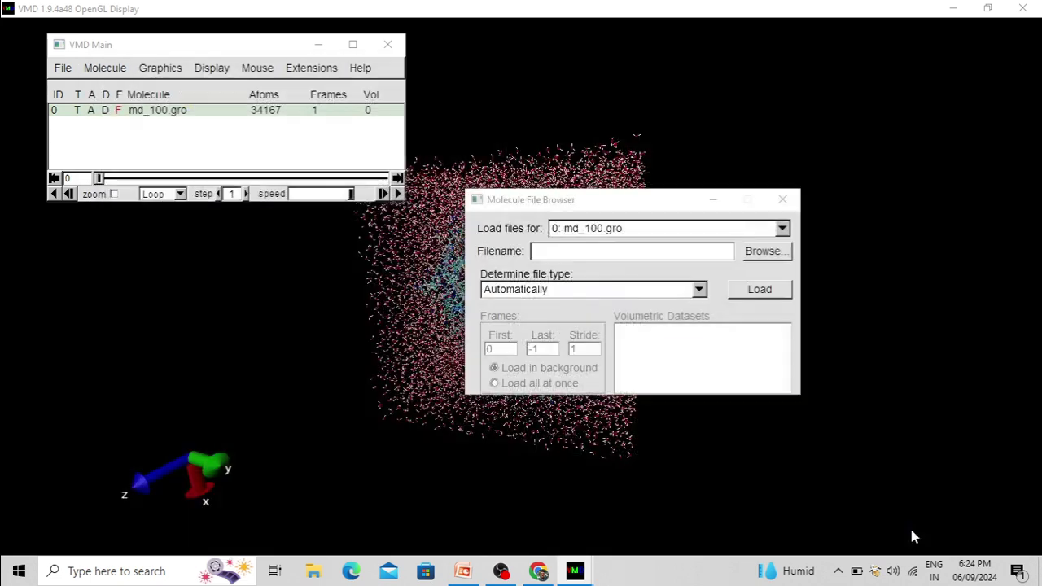
{"action": "left_click", "coordinate": [767, 290]}
{"action": "left_click_drag", "start_coordinate": [635, 171], "coordinate": [598, 277]}
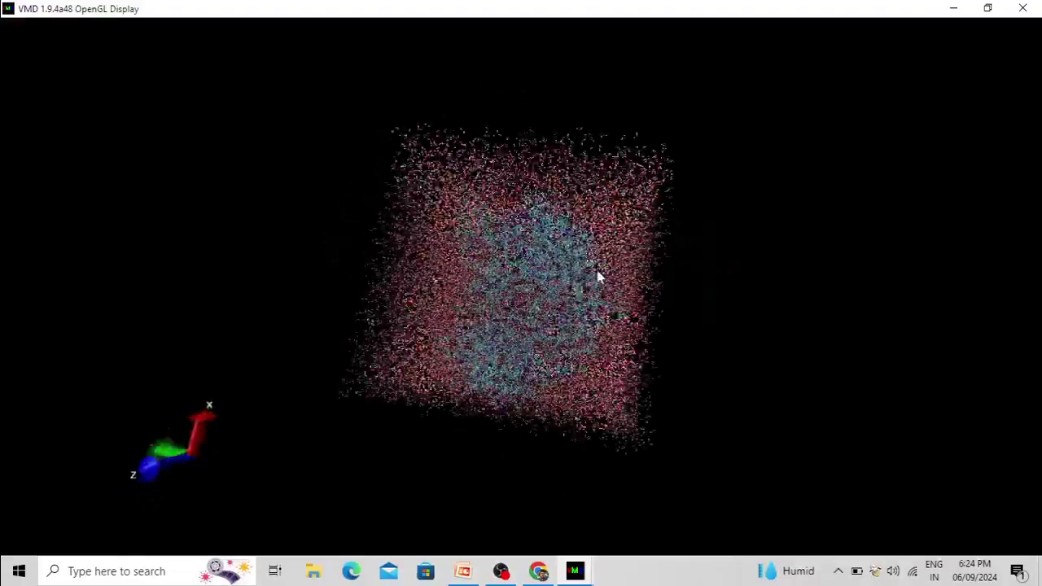
Step: Move VMD Main to the left edge and stop the trajectory loading at 550 frames
{"action": "mouse_move", "coordinate": [575, 571]}
{"action": "left_click", "coordinate": [705, 521]}
{"action": "left_click_drag", "start_coordinate": [289, 52], "coordinate": [252, 45]}
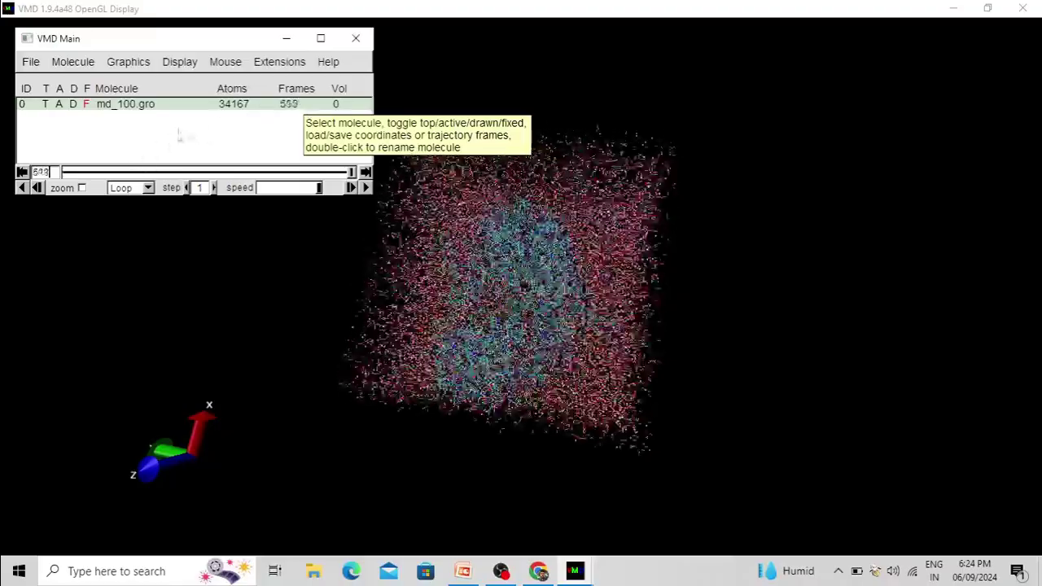
{"action": "right_click", "coordinate": [240, 110]}
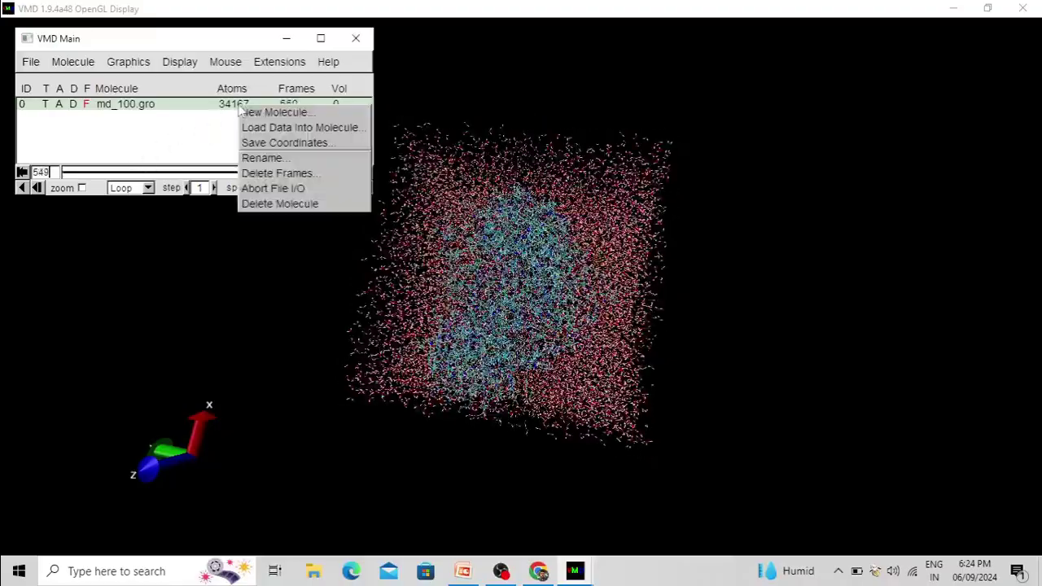
{"action": "left_click", "coordinate": [277, 191]}
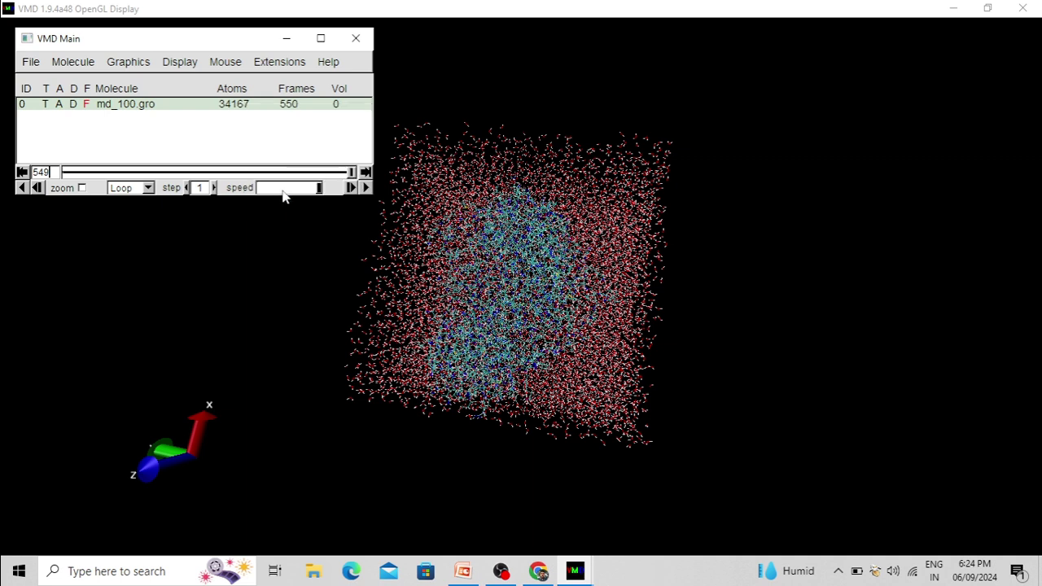
Step: Play and stop the trajectory, then rotate the water box to new angles
{"action": "left_click", "coordinate": [367, 188]}
{"action": "left_click", "coordinate": [366, 188]}
{"action": "left_click_drag", "start_coordinate": [472, 233], "coordinate": [440, 349]}
{"action": "left_click_drag", "start_coordinate": [507, 210], "coordinate": [530, 224]}
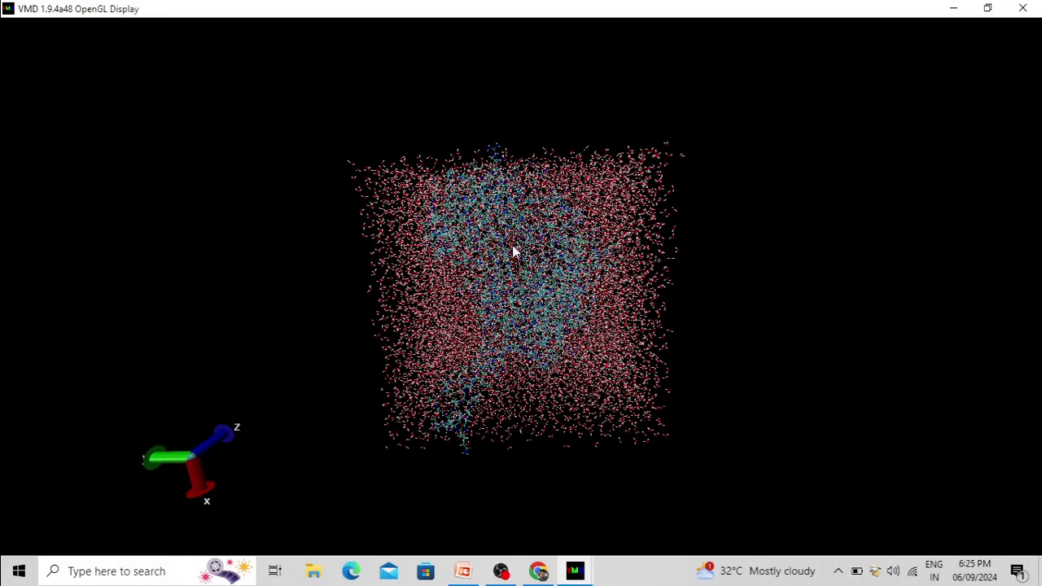
{"action": "left_click_drag", "start_coordinate": [512, 245], "coordinate": [518, 232]}
{"action": "mouse_move", "coordinate": [583, 578]}
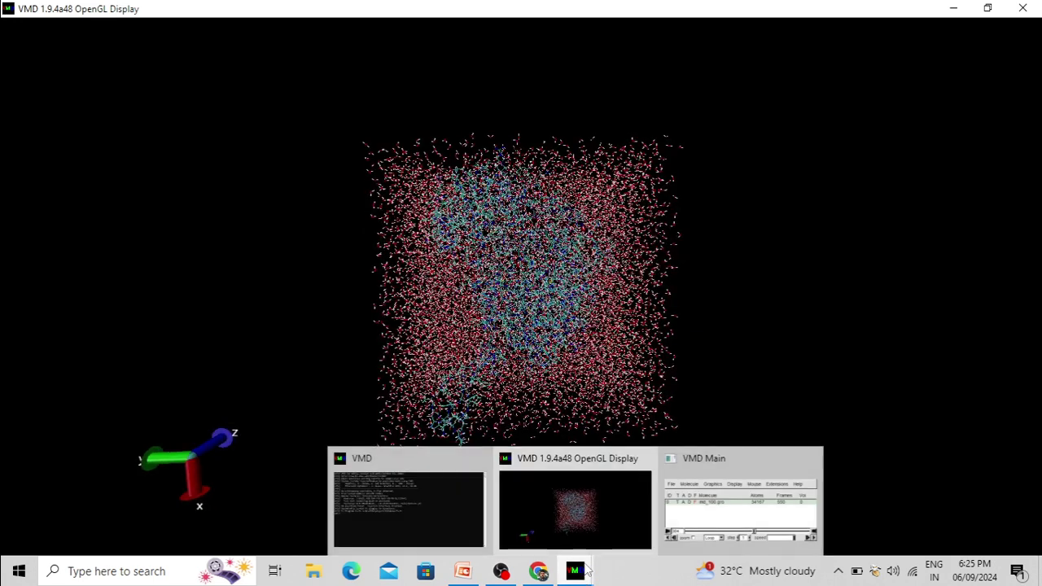
{"action": "left_click", "coordinate": [676, 513]}
Step: Switch the display to orthographic projection and open Graphical Representations beside the molecule
{"action": "left_click", "coordinate": [128, 62]}
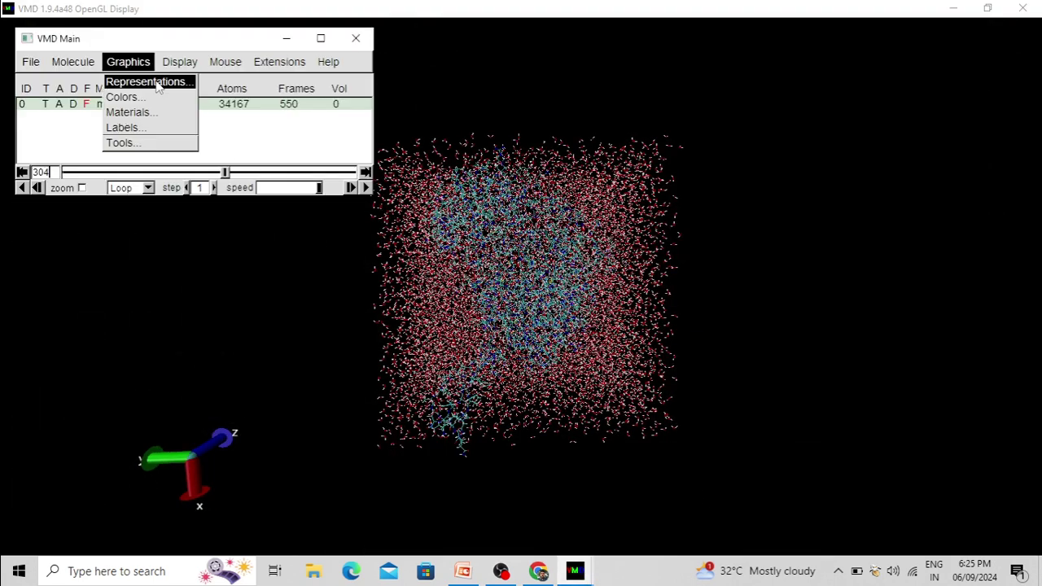
{"action": "left_click", "coordinate": [174, 65]}
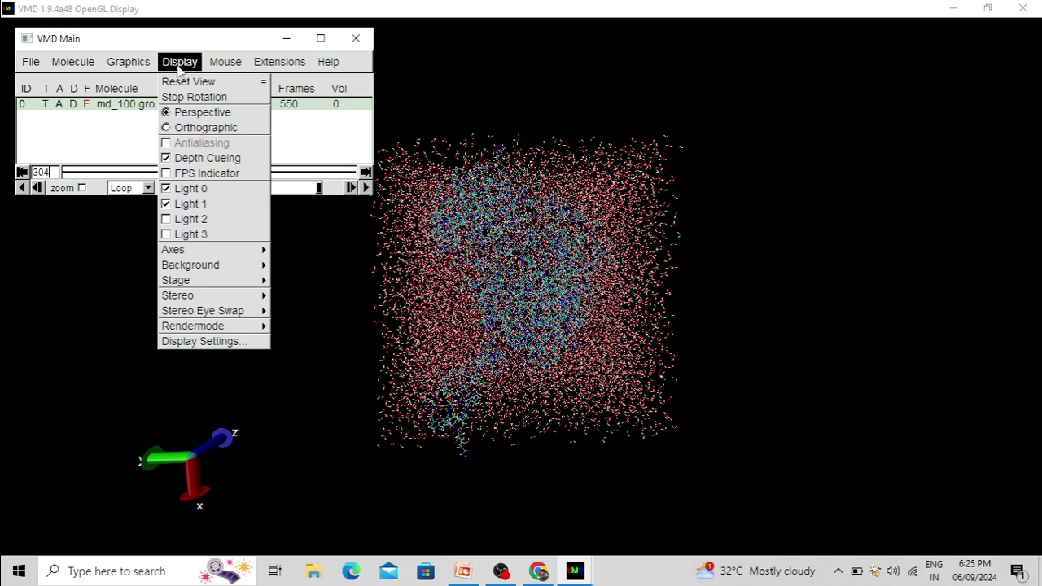
{"action": "left_click", "coordinate": [214, 131]}
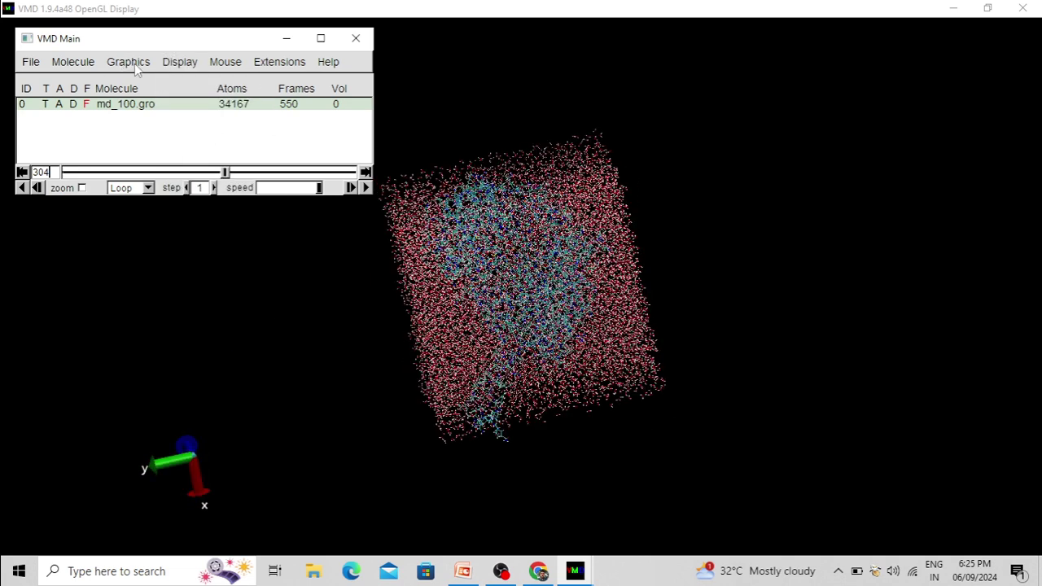
{"action": "left_click", "coordinate": [135, 65]}
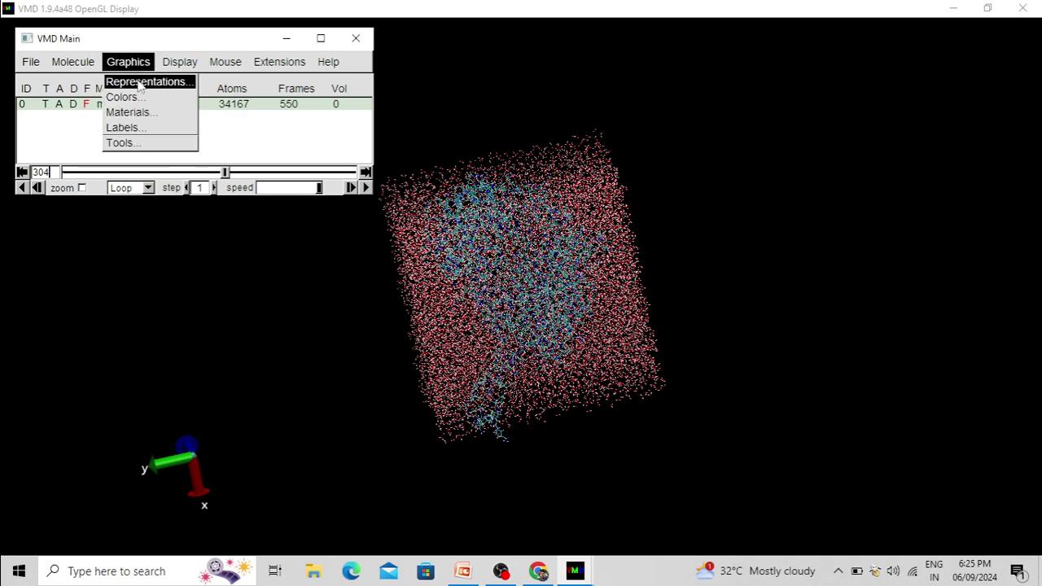
{"action": "left_click", "coordinate": [140, 82]}
{"action": "left_click_drag", "start_coordinate": [398, 50], "coordinate": [198, 49]}
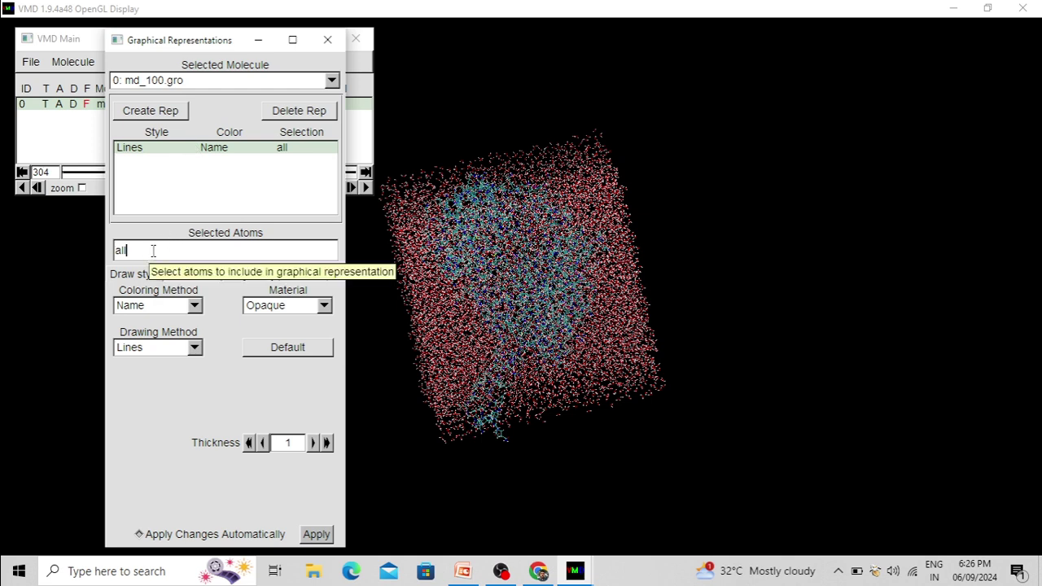
Step: Change Selected Atoms to protein so the water is hidden
{"action": "key", "text": "BackSpace"}
{"action": "key", "text": "BackSpace"}
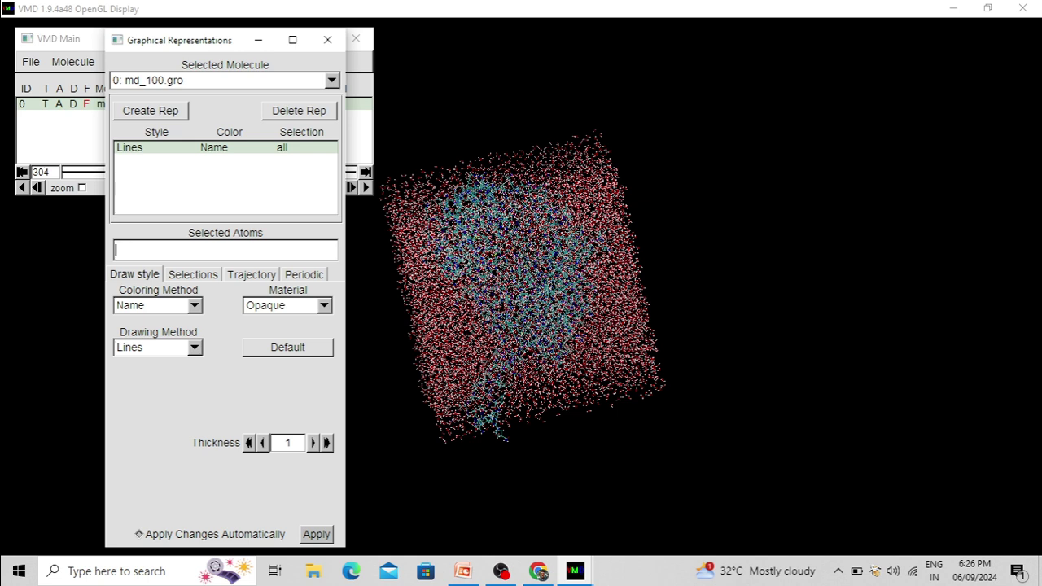
{"action": "type", "text": "protein"}
{"action": "left_click", "coordinate": [316, 535]}
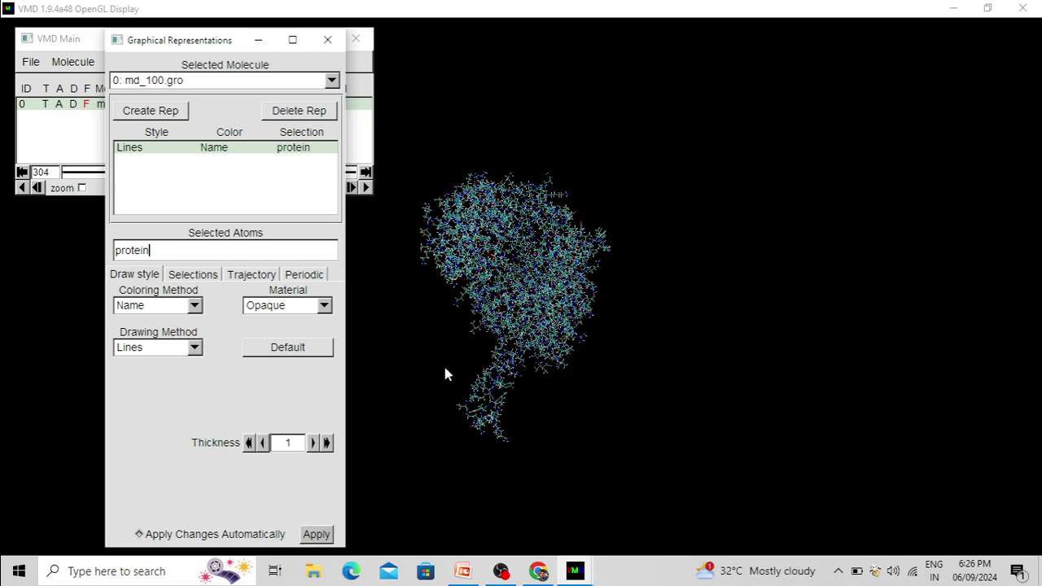
{"action": "left_click_drag", "start_coordinate": [501, 226], "coordinate": [400, 220]}
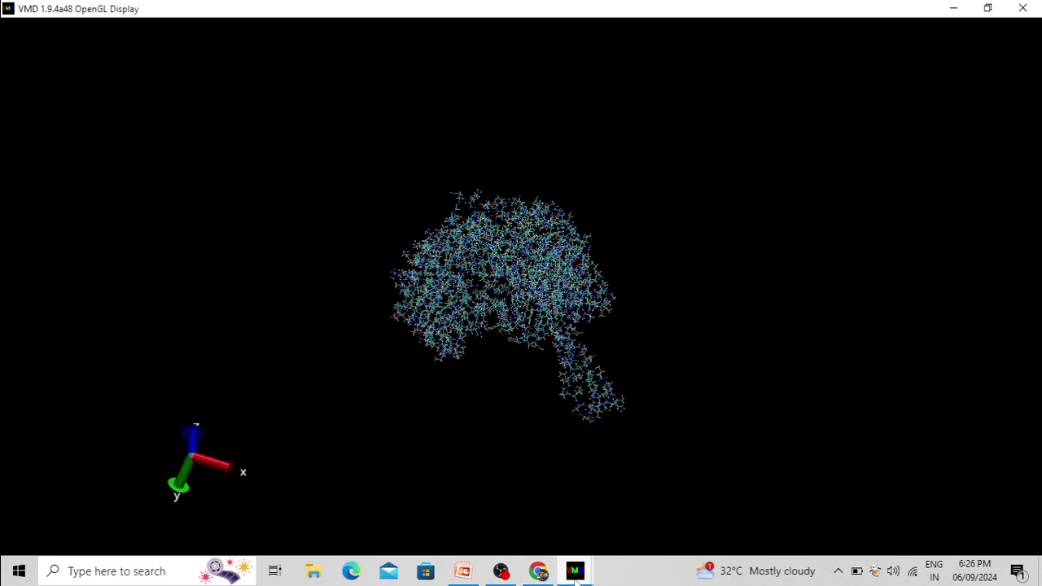
Step: Stop the protein's automatic spinning and reopen Graphical Representations
{"action": "mouse_move", "coordinate": [575, 571]}
{"action": "left_click", "coordinate": [683, 525]}
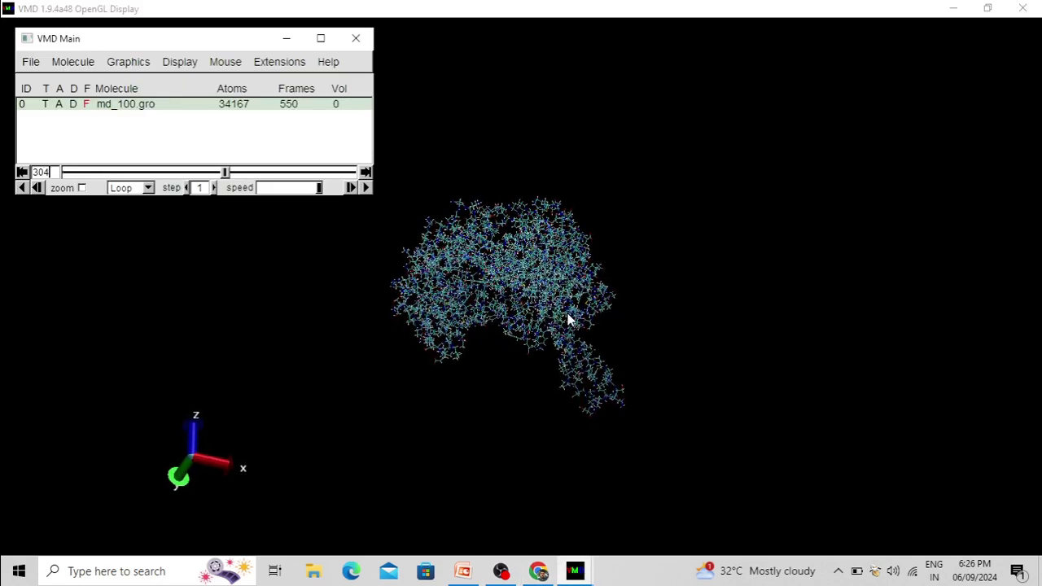
{"action": "left_click", "coordinate": [512, 286]}
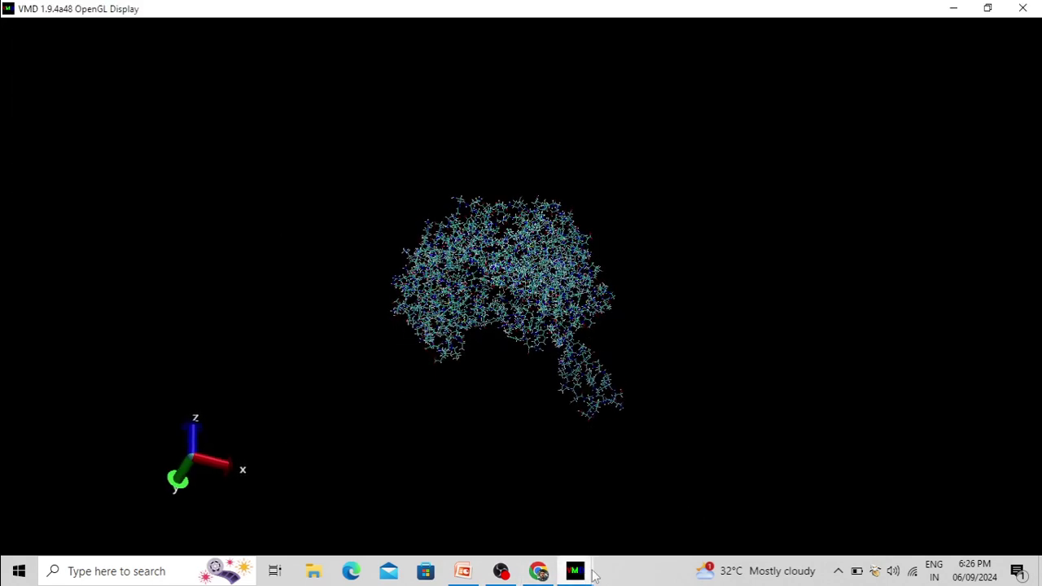
{"action": "mouse_move", "coordinate": [588, 576]}
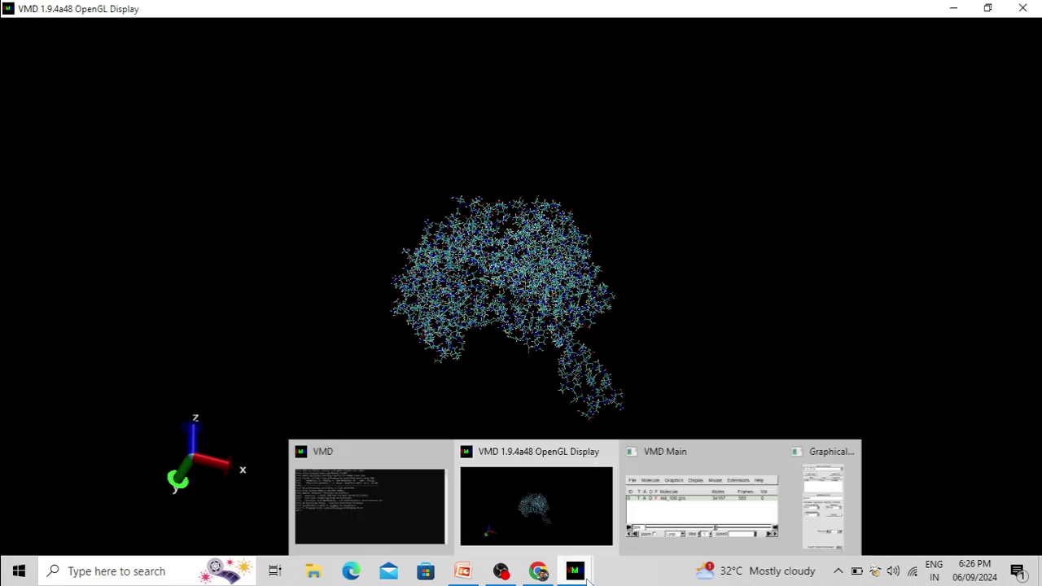
{"action": "left_click", "coordinate": [658, 513]}
{"action": "left_click", "coordinate": [132, 63]}
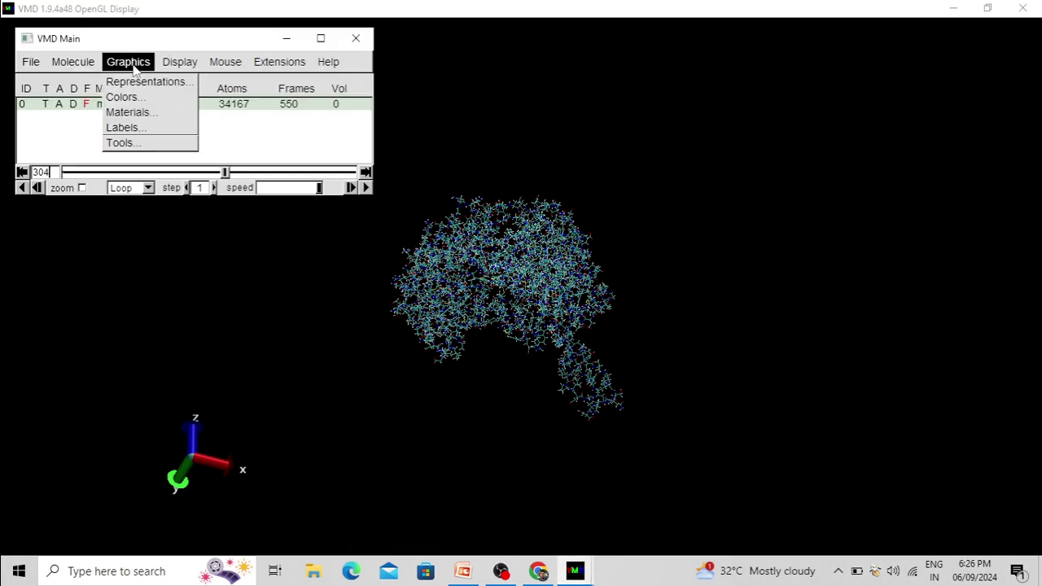
{"action": "left_click", "coordinate": [138, 80]}
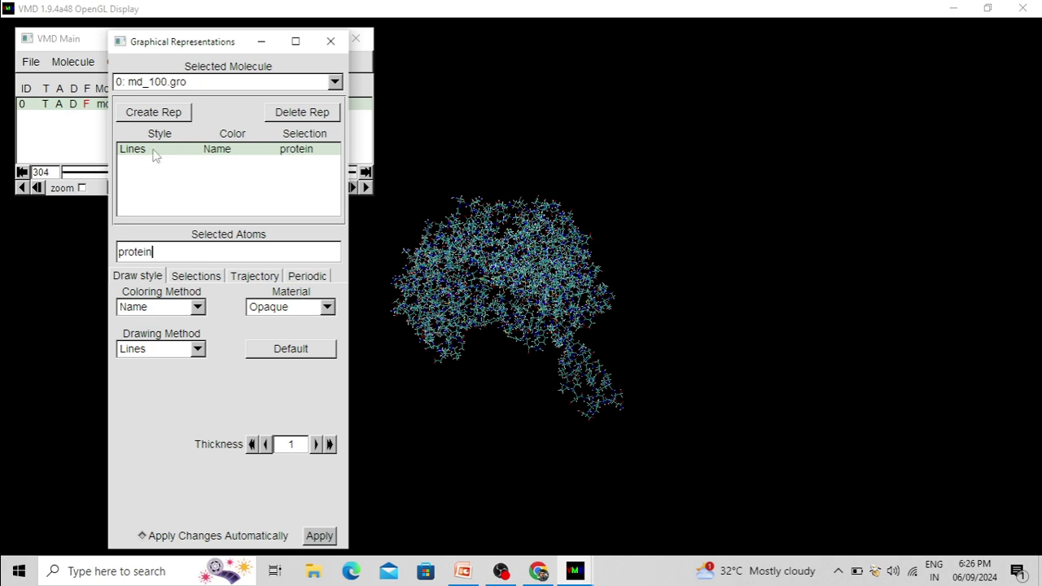
Step: Set the protein's Drawing Method to NewCartoon after trying NewRibbons
{"action": "left_click", "coordinate": [196, 350]}
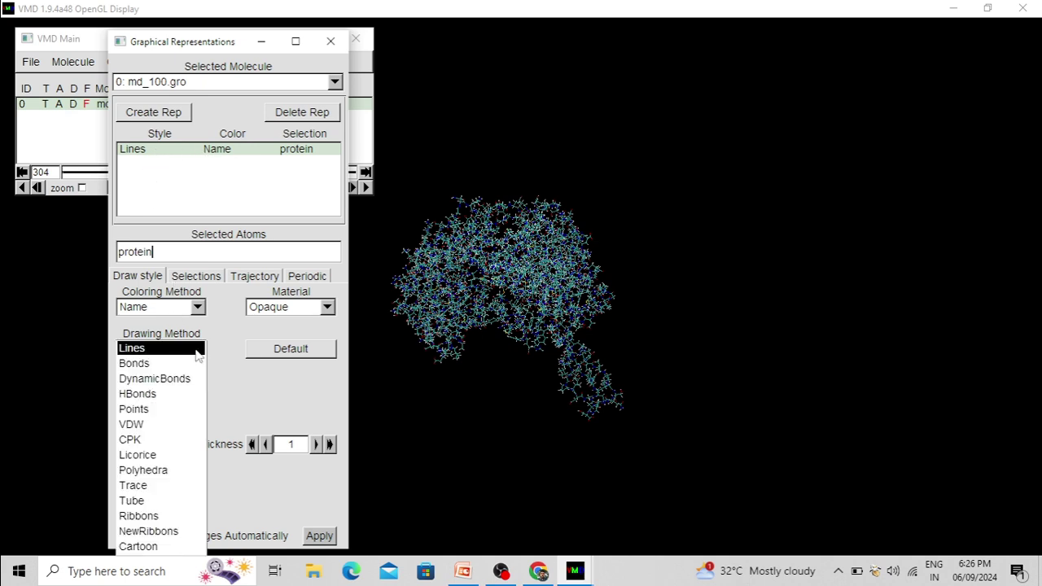
{"action": "left_click", "coordinate": [148, 531]}
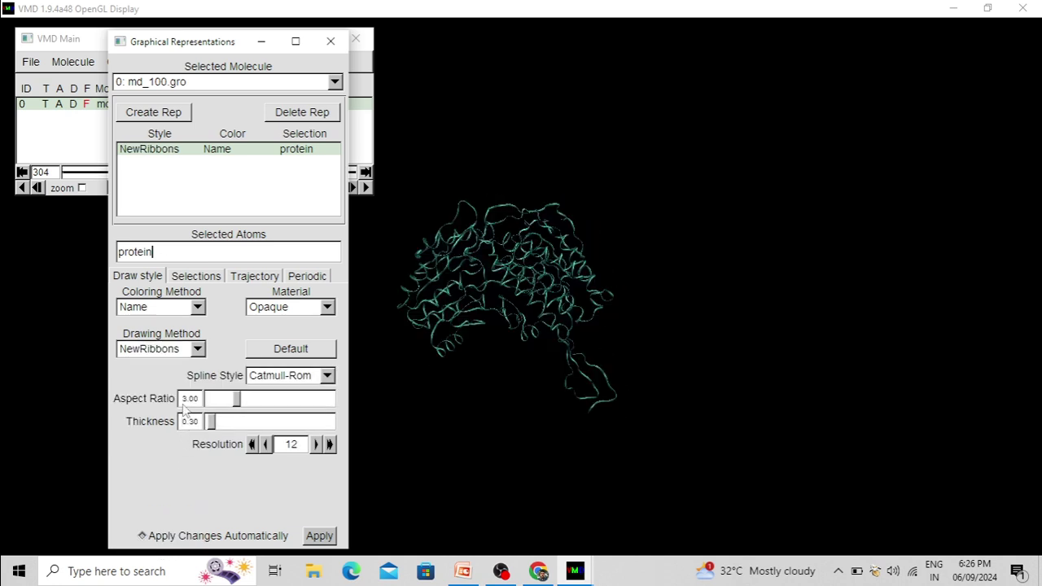
{"action": "left_click", "coordinate": [197, 352]}
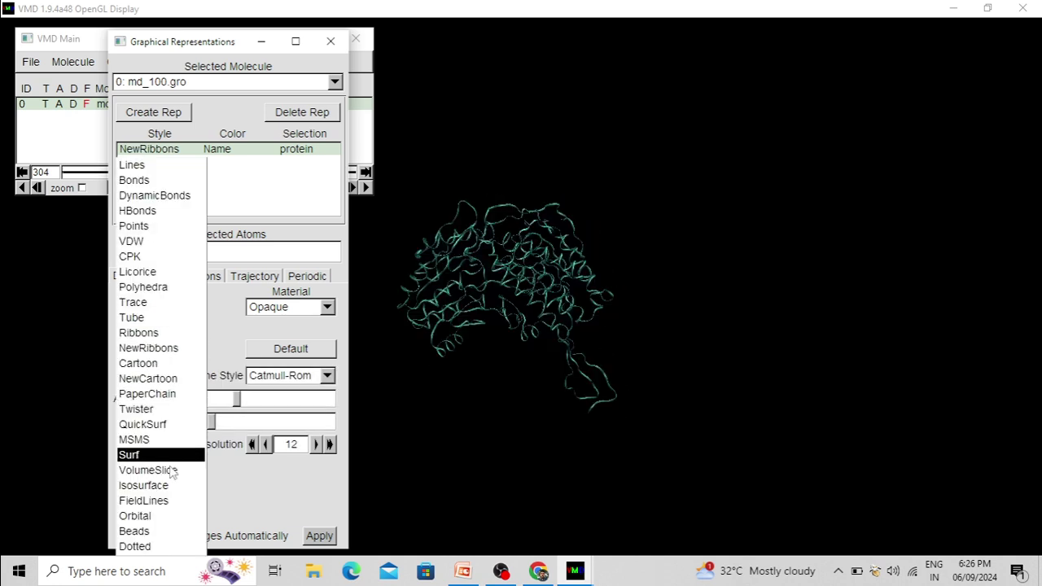
{"action": "left_click", "coordinate": [159, 372]}
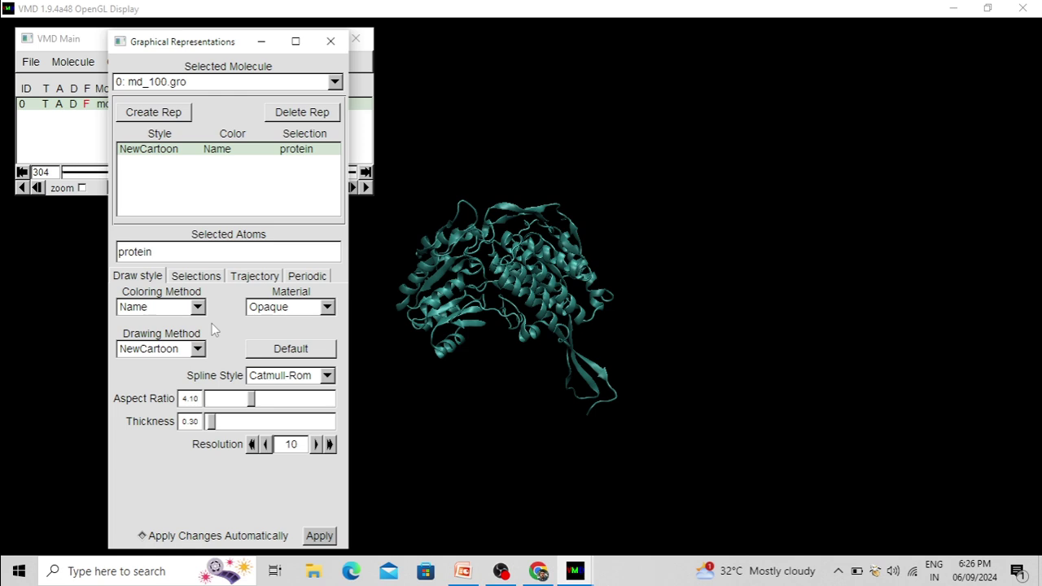
Step: Colour the cartoon by Secondary Structure after trying Chain, SegName and ResType
{"action": "left_click", "coordinate": [195, 310]}
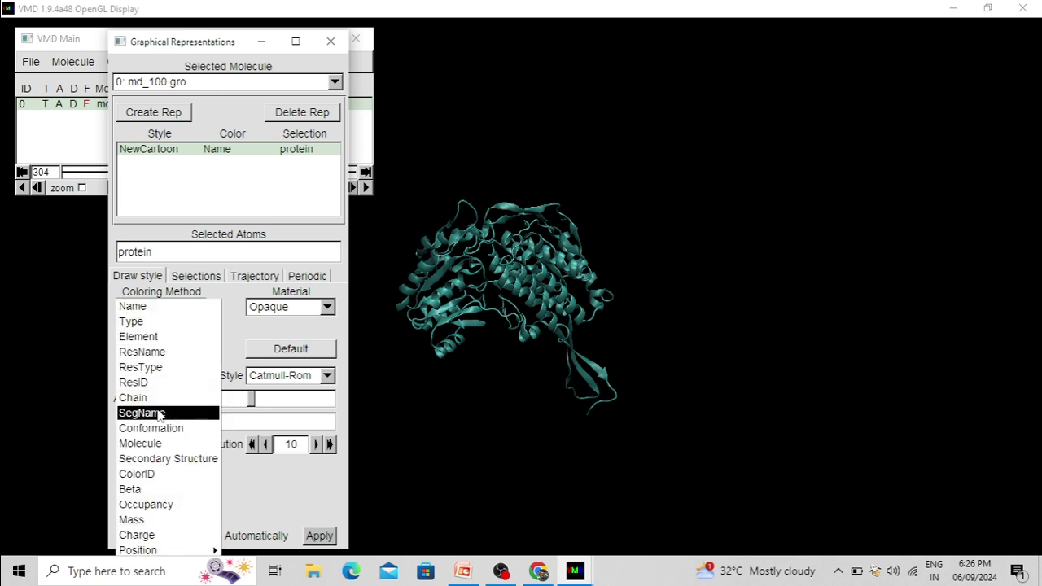
{"action": "left_click", "coordinate": [159, 396]}
{"action": "left_click", "coordinate": [198, 307]}
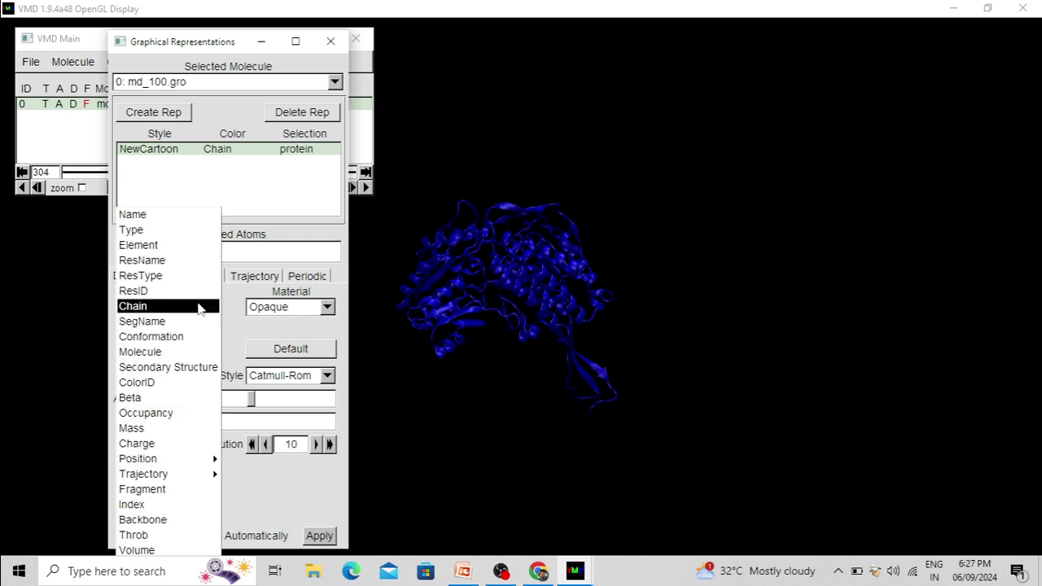
{"action": "left_click", "coordinate": [168, 323]}
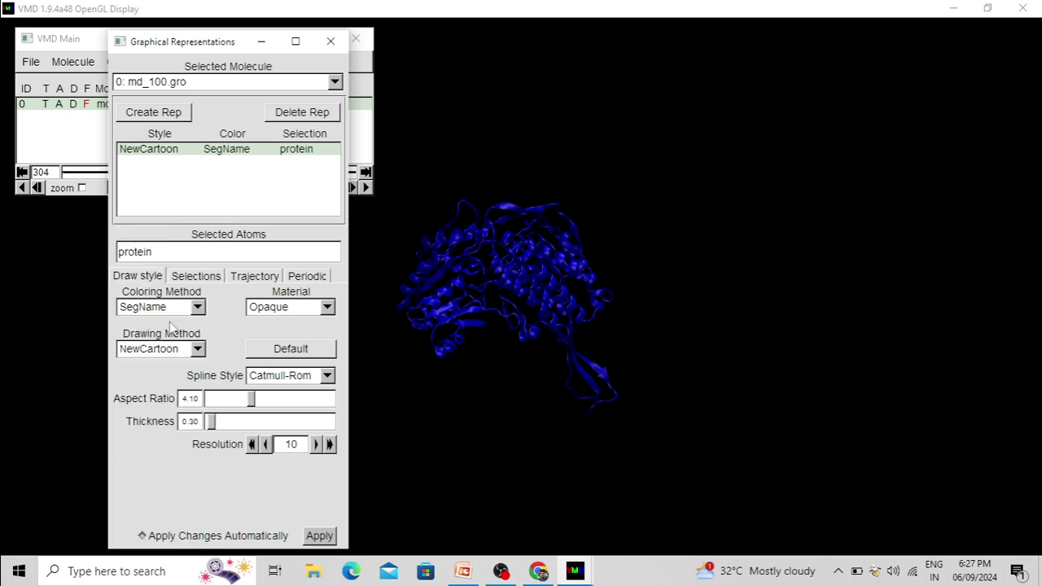
{"action": "left_click", "coordinate": [197, 308]}
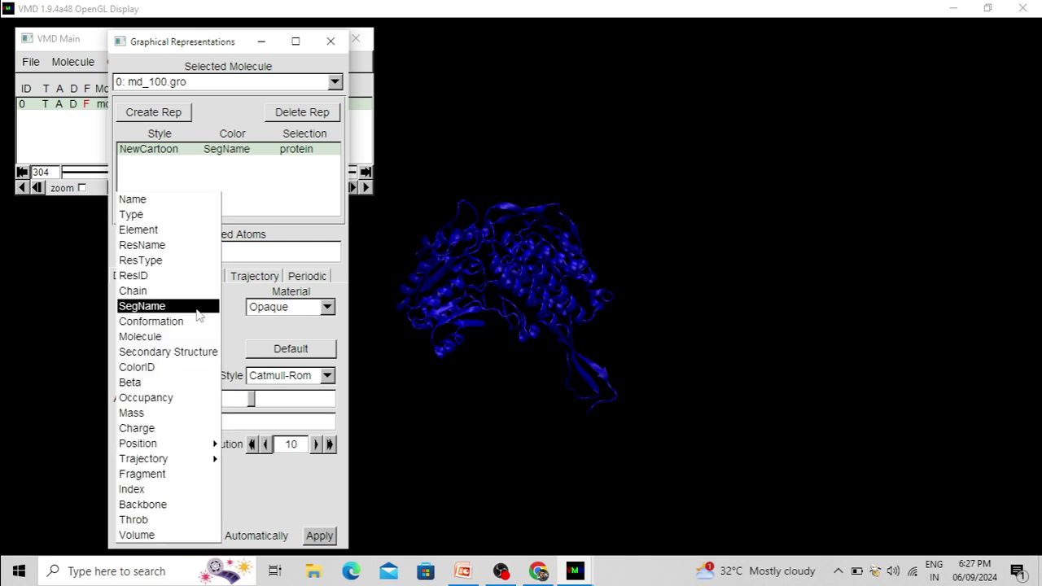
{"action": "left_click", "coordinate": [167, 260]}
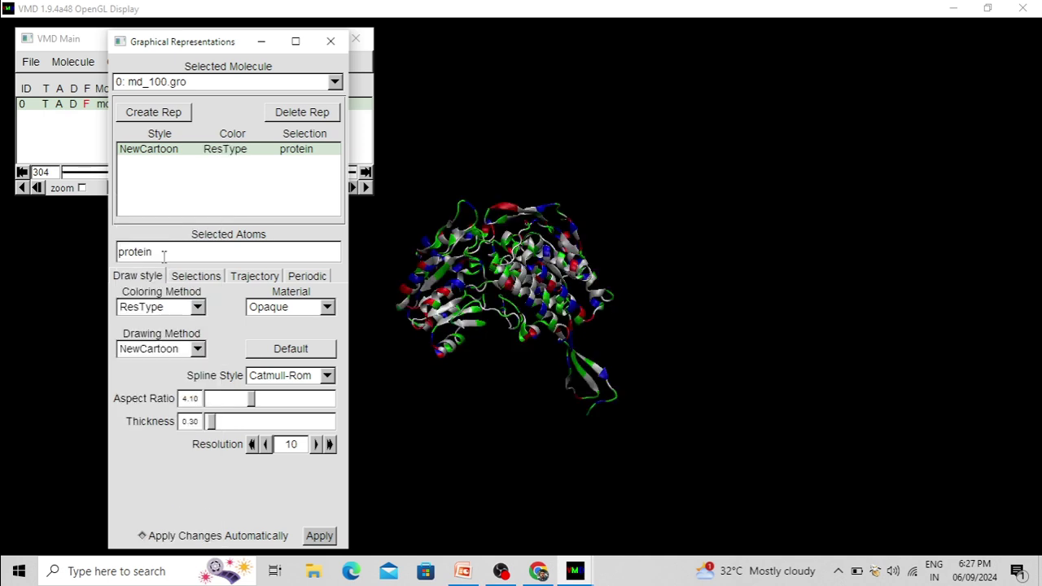
{"action": "left_click", "coordinate": [198, 307]}
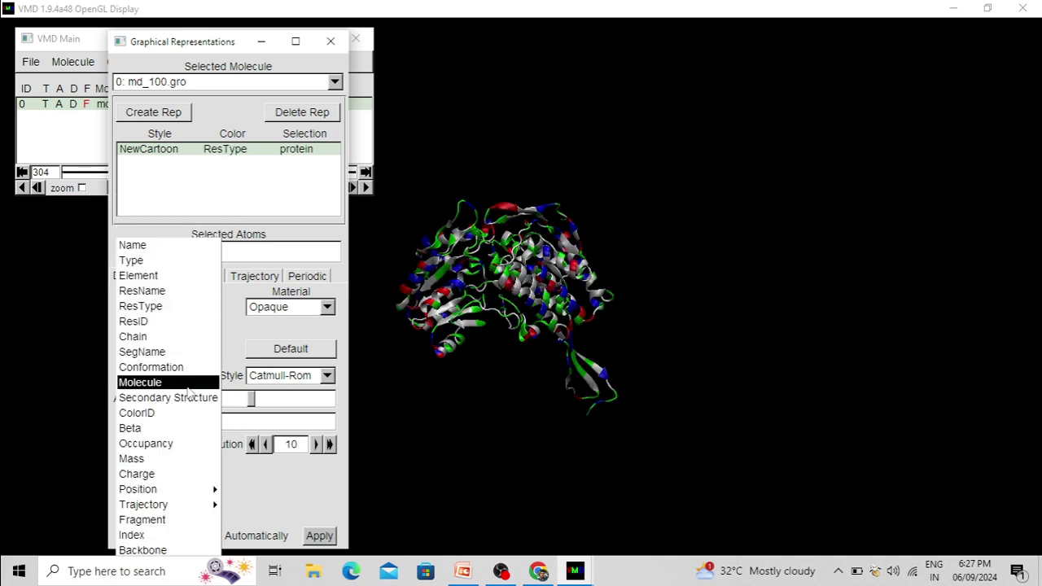
{"action": "left_click", "coordinate": [167, 398]}
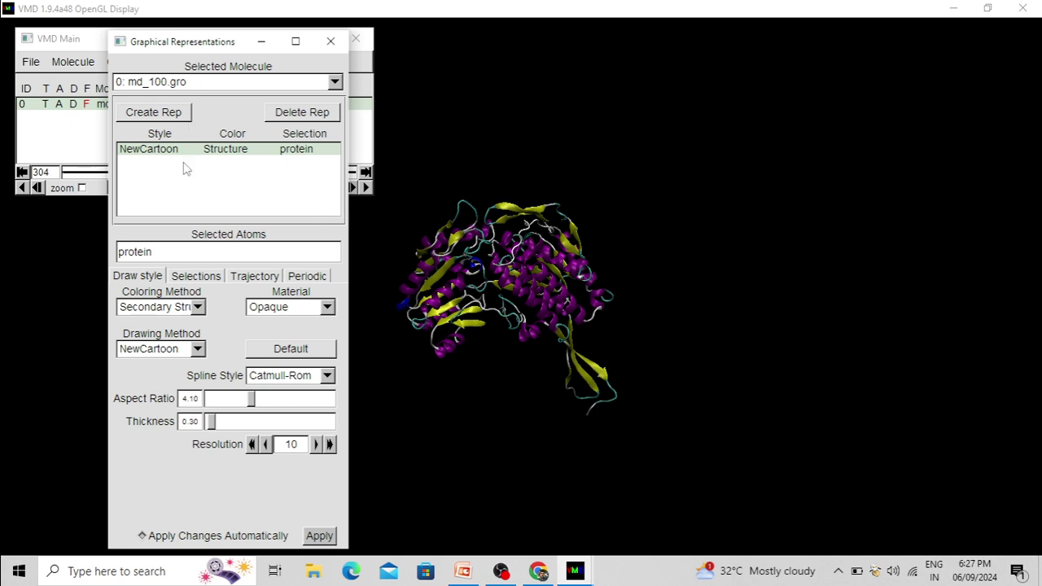
{"action": "left_click_drag", "start_coordinate": [225, 42], "coordinate": [222, 67]}
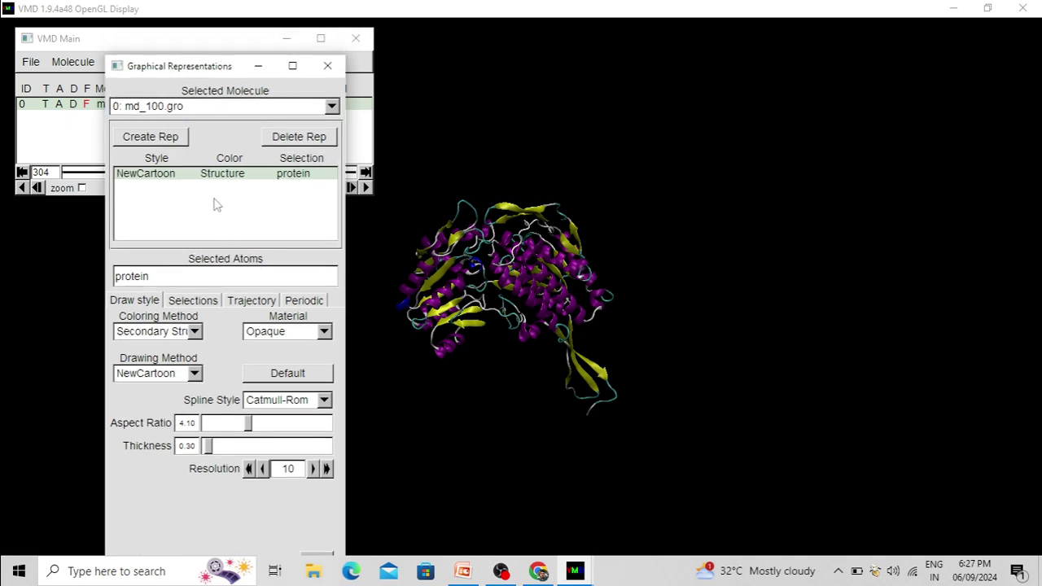
Step: Create a second representation and apply the selection resname LIG
{"action": "left_click", "coordinate": [146, 137]}
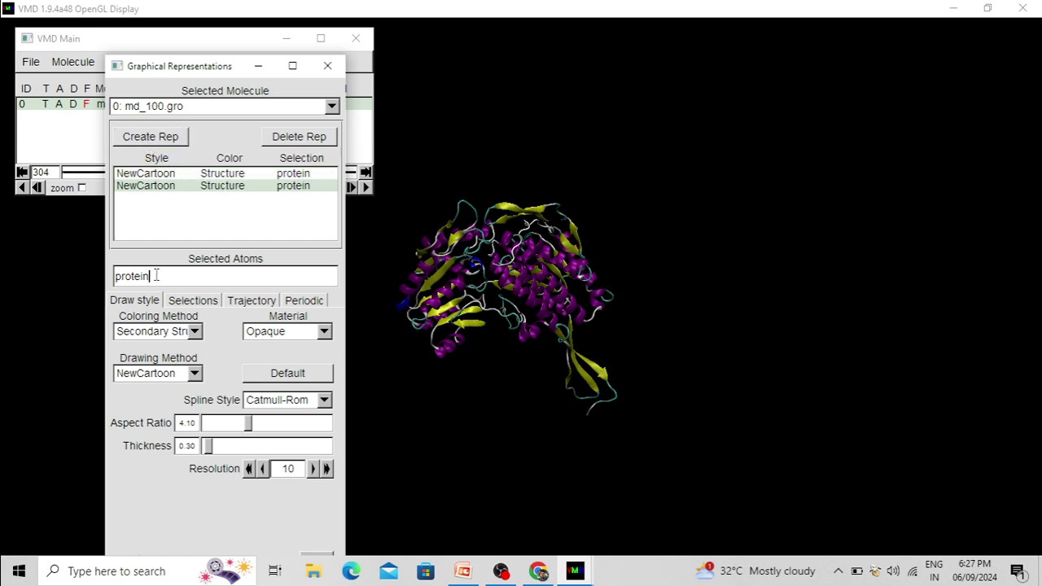
{"action": "key", "text": "BackSpace"}
{"action": "key", "text": "BackSpace"}
{"action": "key", "text": "BackSpace"}
{"action": "key", "text": "BackSpace"}
{"action": "key", "text": "BackSpace"}
{"action": "left_click_drag", "start_coordinate": [216, 66], "coordinate": [193, 14]}
{"action": "left_click", "coordinate": [297, 513]}
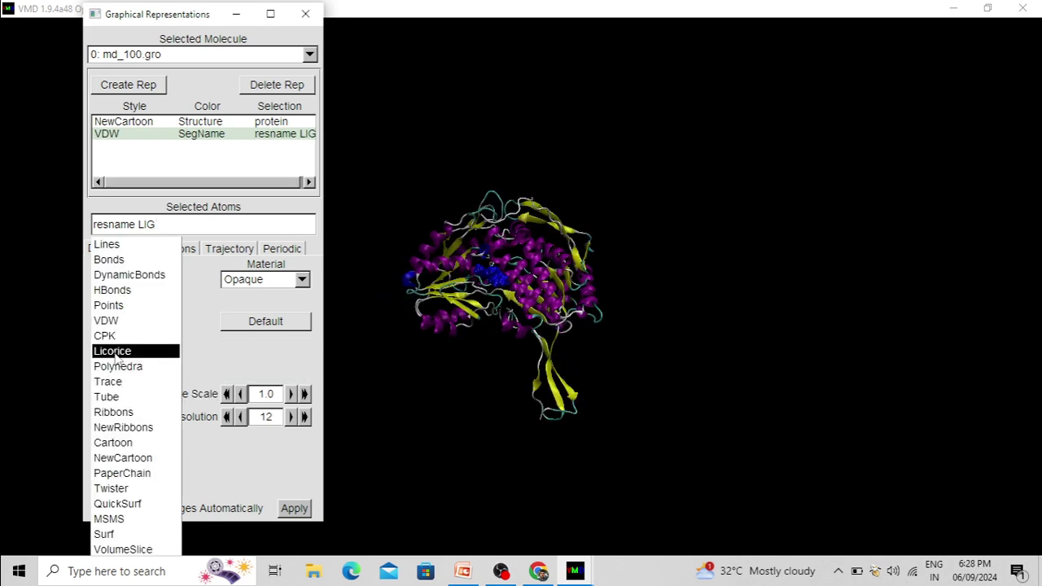
Step: Draw the resname LIG representation as Licorice
{"action": "left_click", "coordinate": [114, 353]}
{"action": "left_click", "coordinate": [508, 366]}
{"action": "left_click_drag", "start_coordinate": [508, 368], "coordinate": [523, 344]}
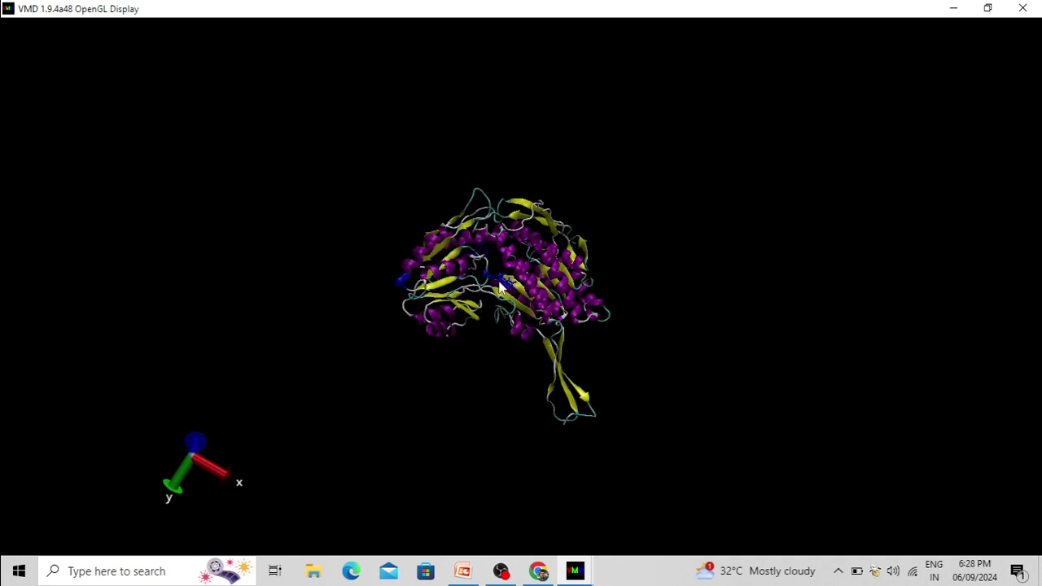
{"action": "mouse_move", "coordinate": [576, 572]}
{"action": "left_click", "coordinate": [700, 496]}
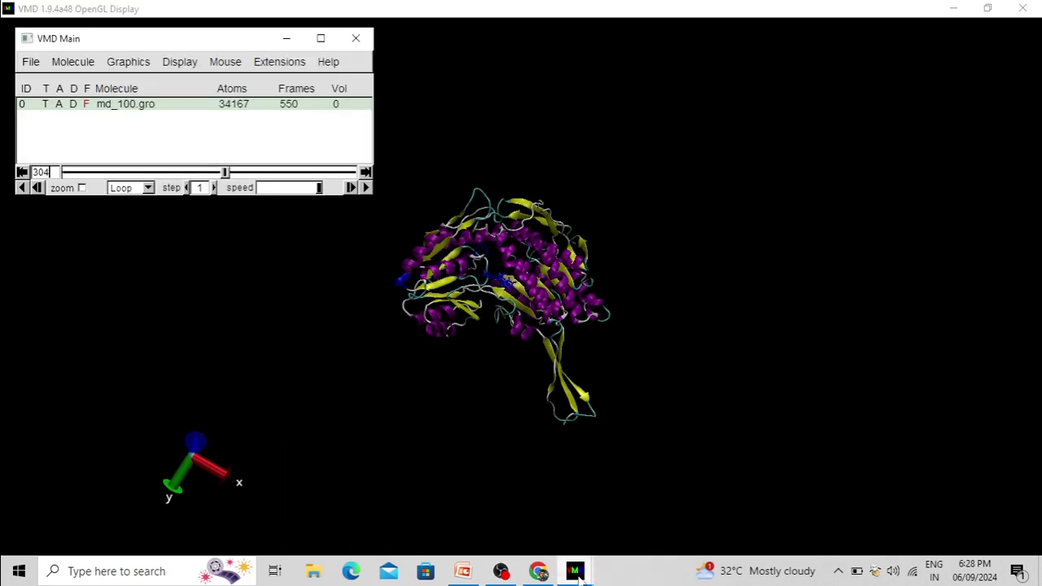
Step: Change the Licorice ligand representation's Coloring Method from SegName to ResType
{"action": "left_click", "coordinate": [792, 500]}
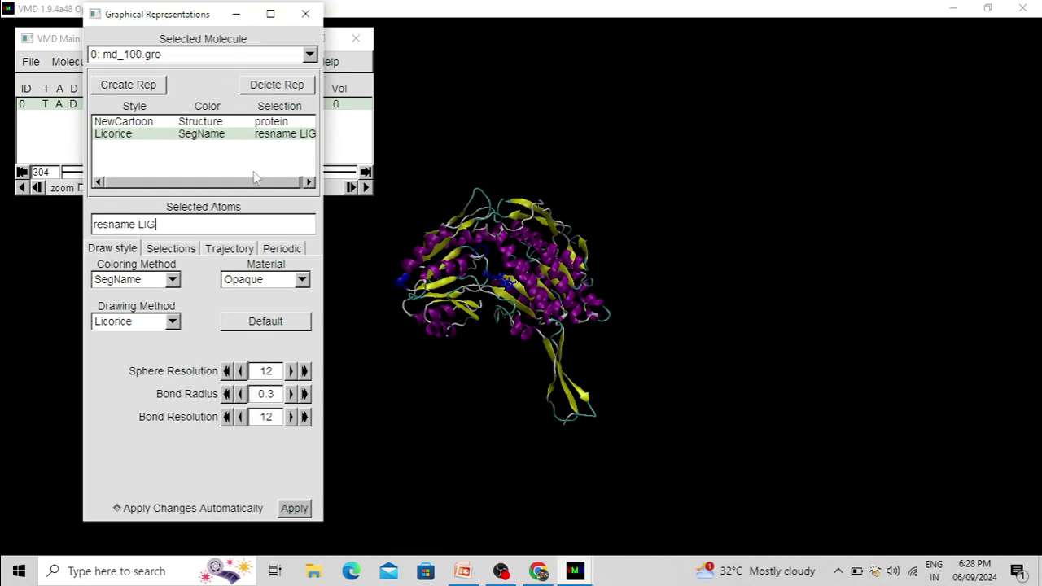
{"action": "left_click_drag", "start_coordinate": [189, 22], "coordinate": [130, 55]}
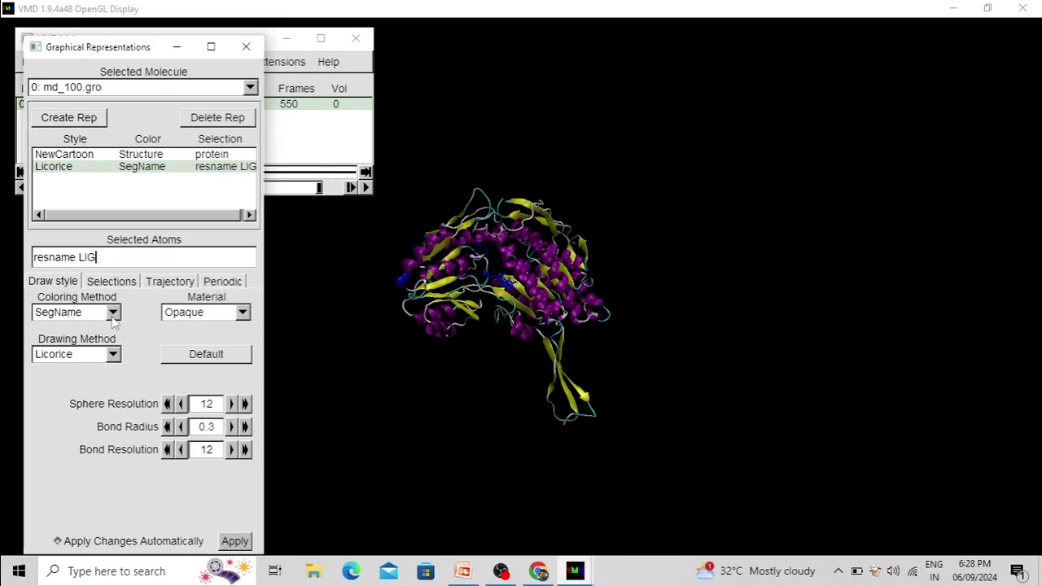
{"action": "left_click", "coordinate": [114, 319]}
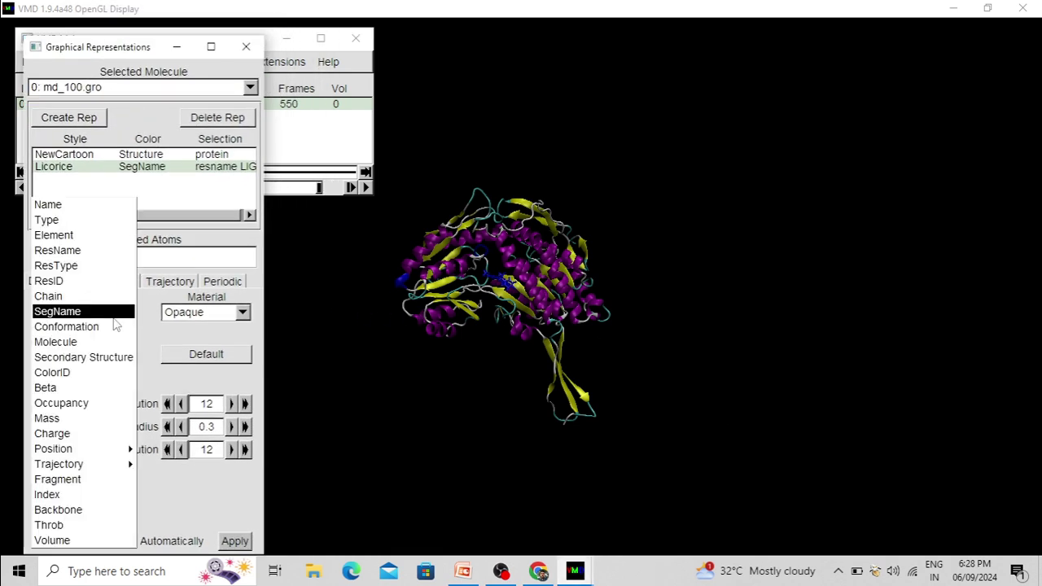
{"action": "left_click", "coordinate": [79, 266]}
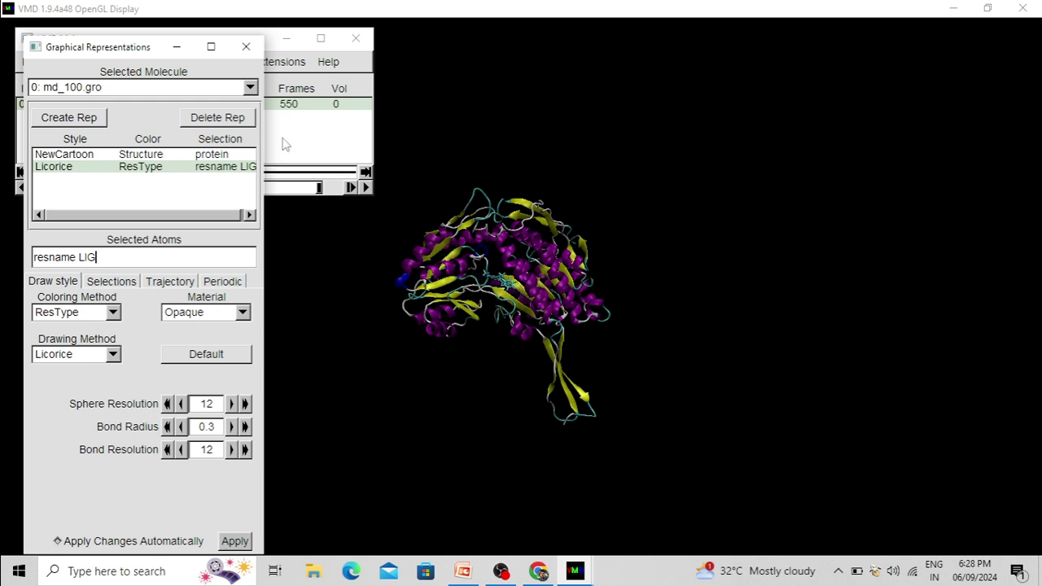
{"action": "left_click", "coordinate": [268, 41]}
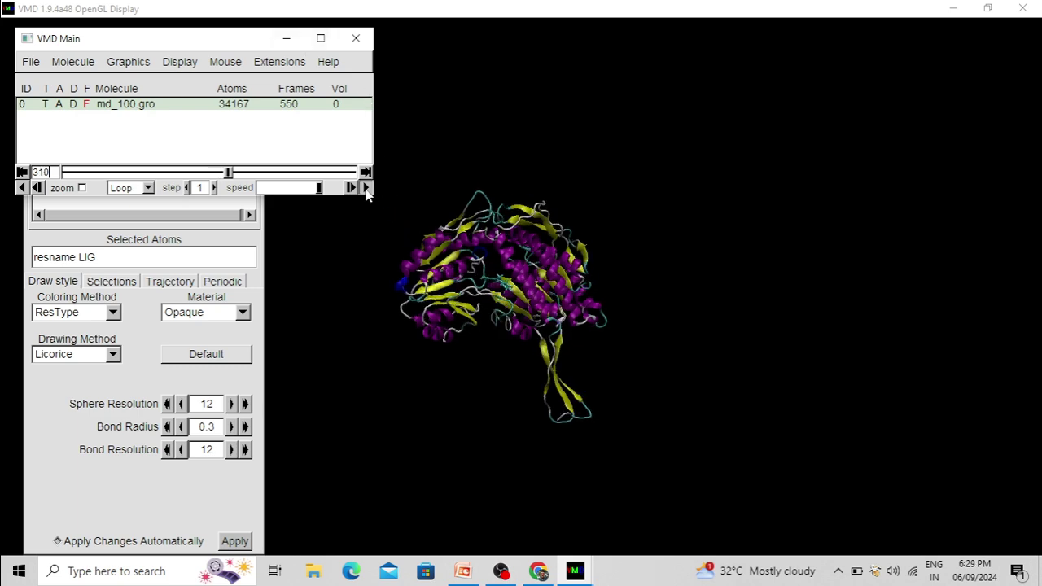
Step: Rotate the molecule in the display, then bring the representations panel back
{"action": "left_click", "coordinate": [512, 395]}
{"action": "left_click_drag", "start_coordinate": [535, 392], "coordinate": [486, 418]}
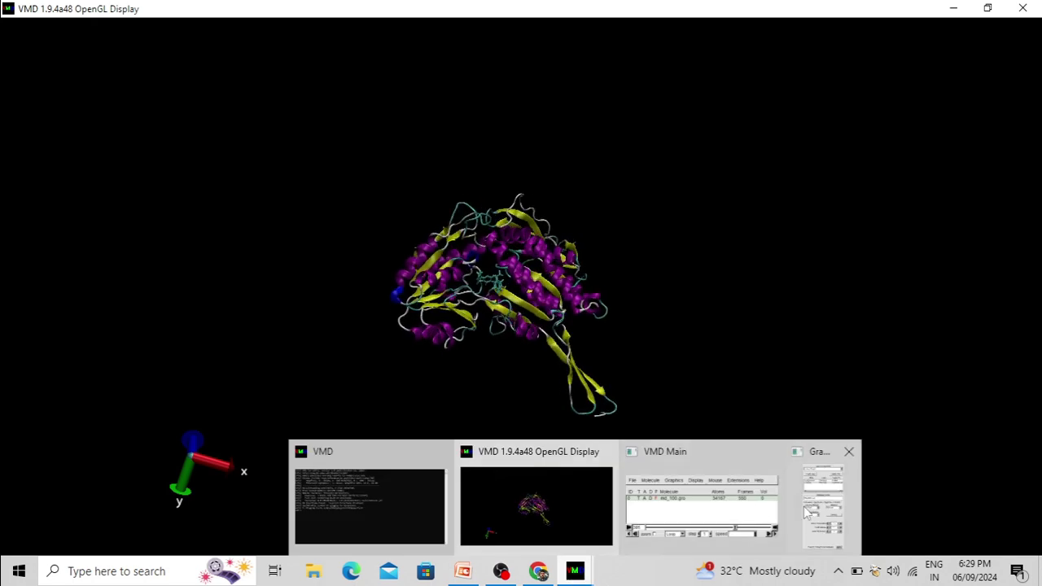
{"action": "left_click", "coordinate": [697, 500]}
{"action": "mouse_move", "coordinate": [573, 571]}
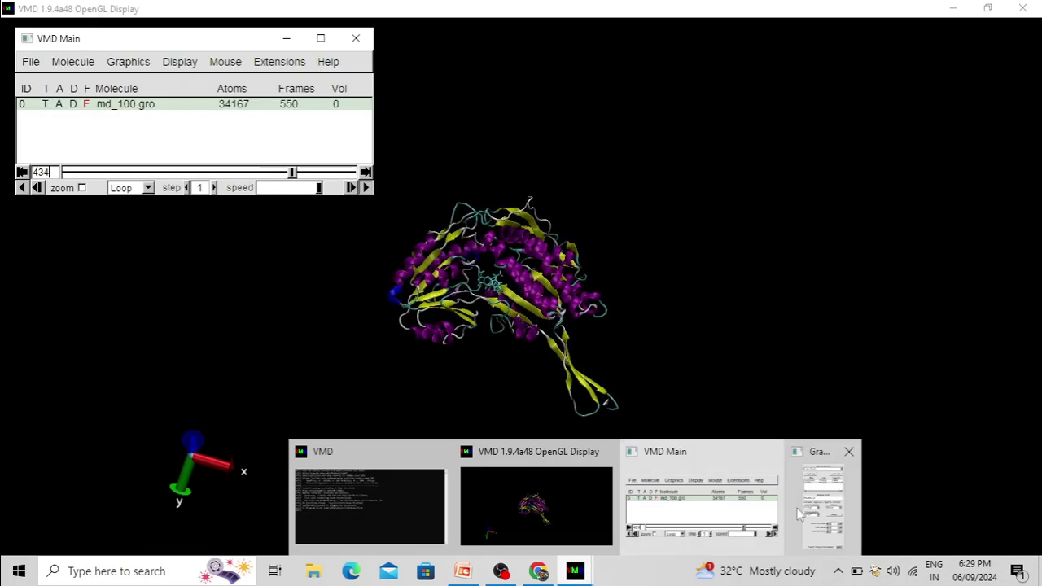
{"action": "left_click", "coordinate": [795, 508]}
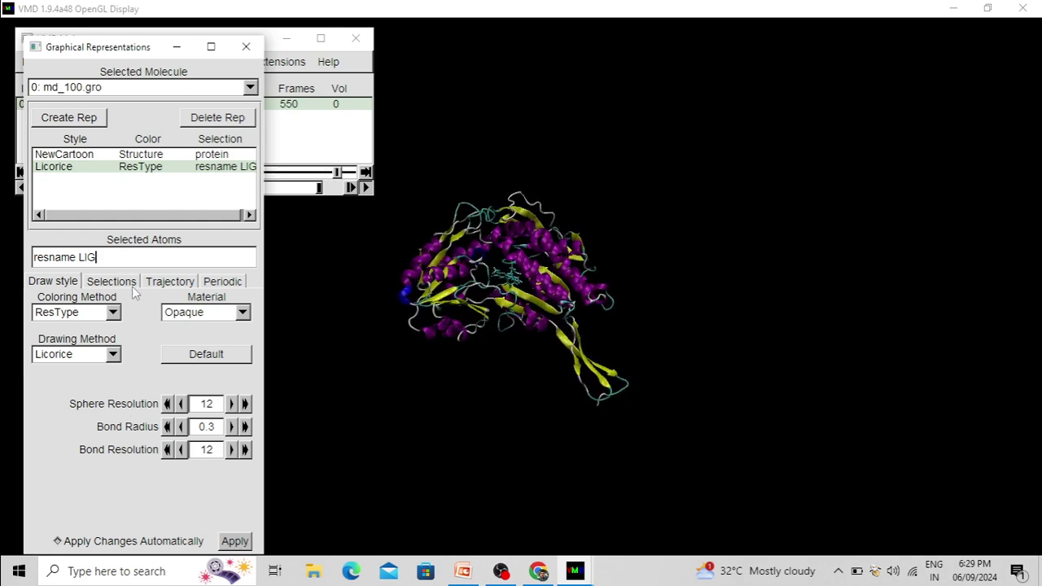
Step: Set the ligand's trajectory smoothing window to 9 and lower the playback speed
{"action": "left_click", "coordinate": [169, 282]}
{"action": "left_click", "coordinate": [148, 459]}
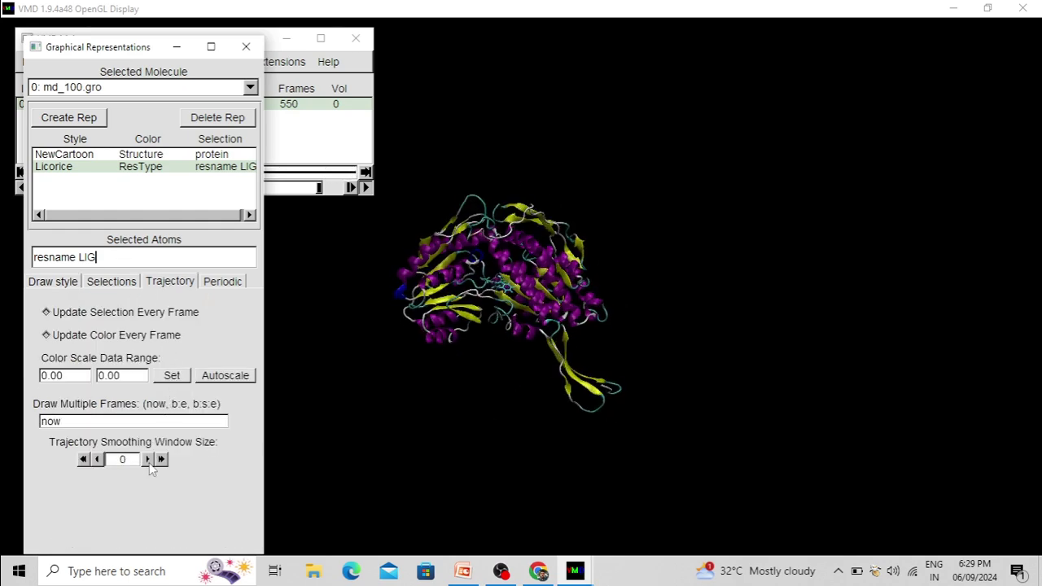
{"action": "left_click", "coordinate": [148, 459]}
{"action": "left_click", "coordinate": [148, 460]}
{"action": "left_click", "coordinate": [149, 459]}
{"action": "left_click", "coordinate": [148, 459]}
{"action": "left_click", "coordinate": [149, 459]}
{"action": "left_click", "coordinate": [148, 459]}
{"action": "left_click", "coordinate": [148, 459]}
{"action": "left_click", "coordinate": [148, 459]}
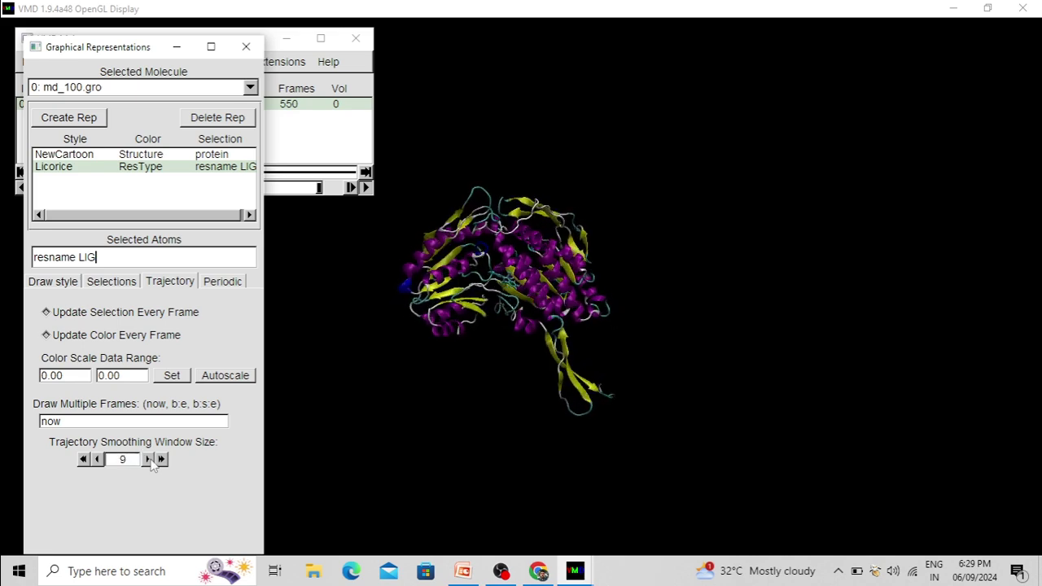
{"action": "left_click", "coordinate": [360, 195]}
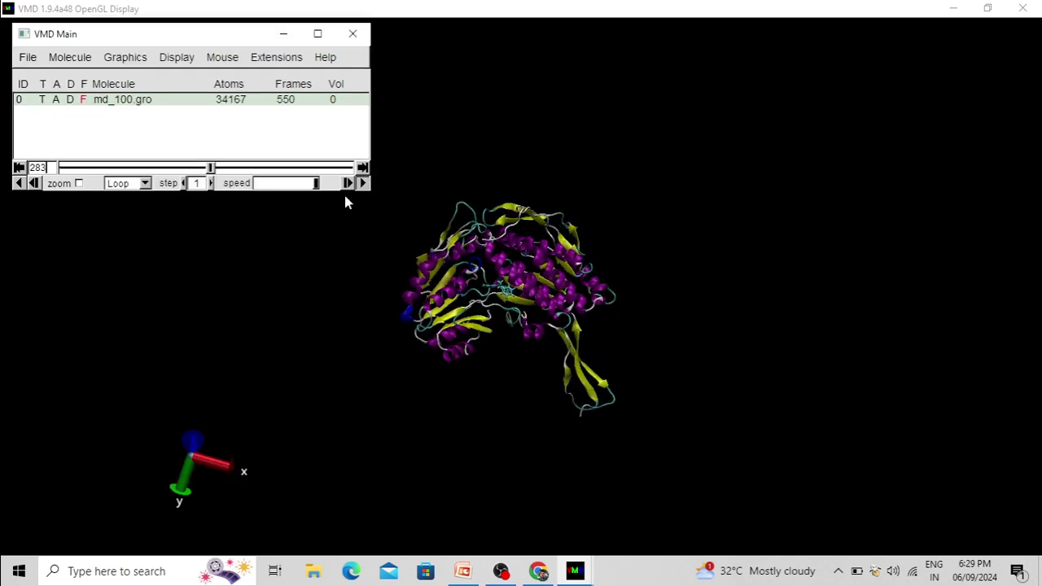
{"action": "mouse_move", "coordinate": [316, 184]}
{"action": "left_mouse_down"}
{"action": "mouse_move", "coordinate": [272, 184]}
{"action": "mouse_move", "coordinate": [314, 191]}
{"action": "left_mouse_up"}
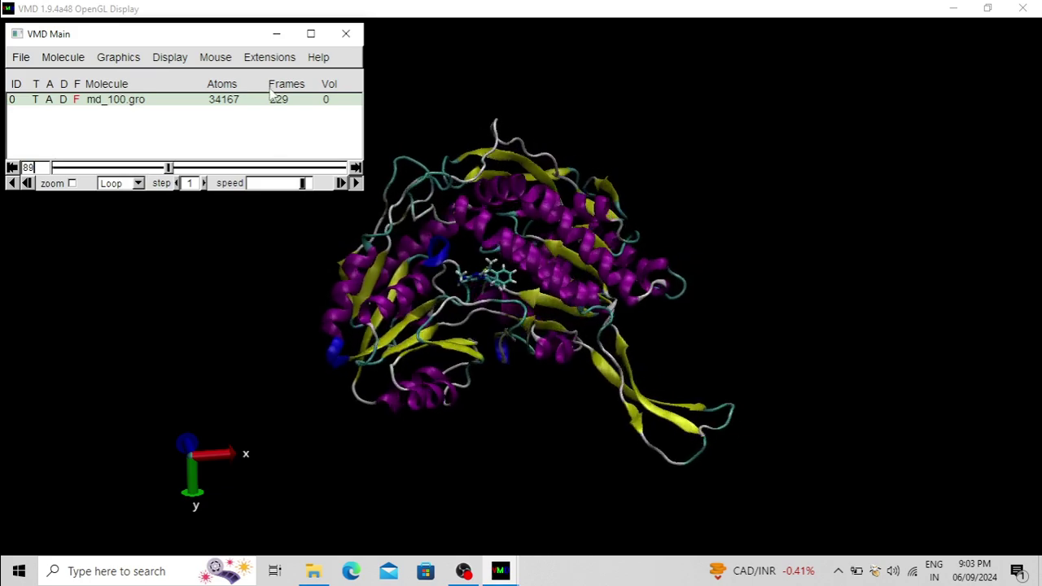
Step: Launch Movie Maker from Extensions > Visualization and shift the Movie Generator window slightly
{"action": "left_click", "coordinate": [265, 58]}
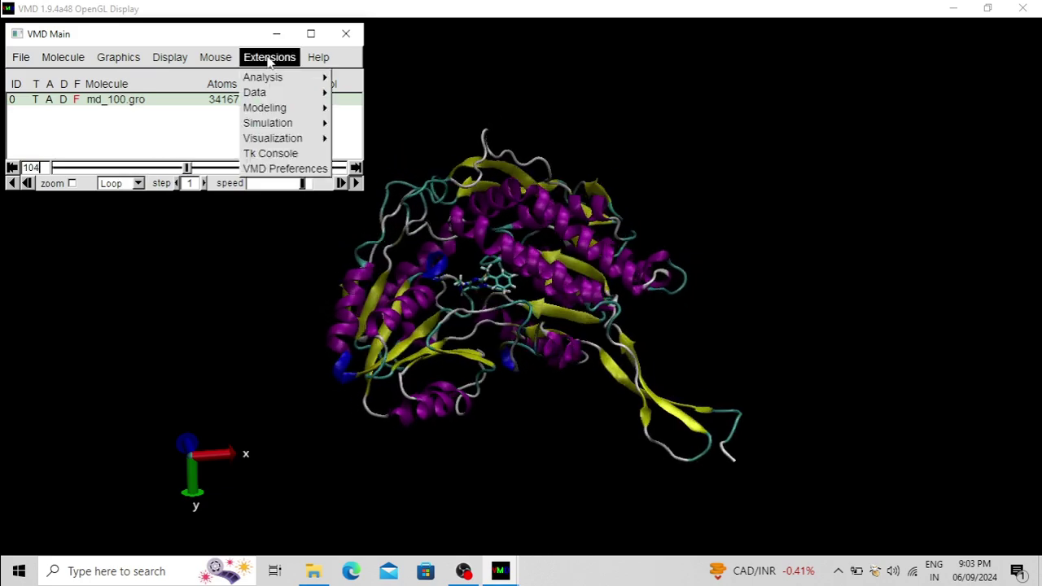
{"action": "mouse_move", "coordinate": [269, 77]}
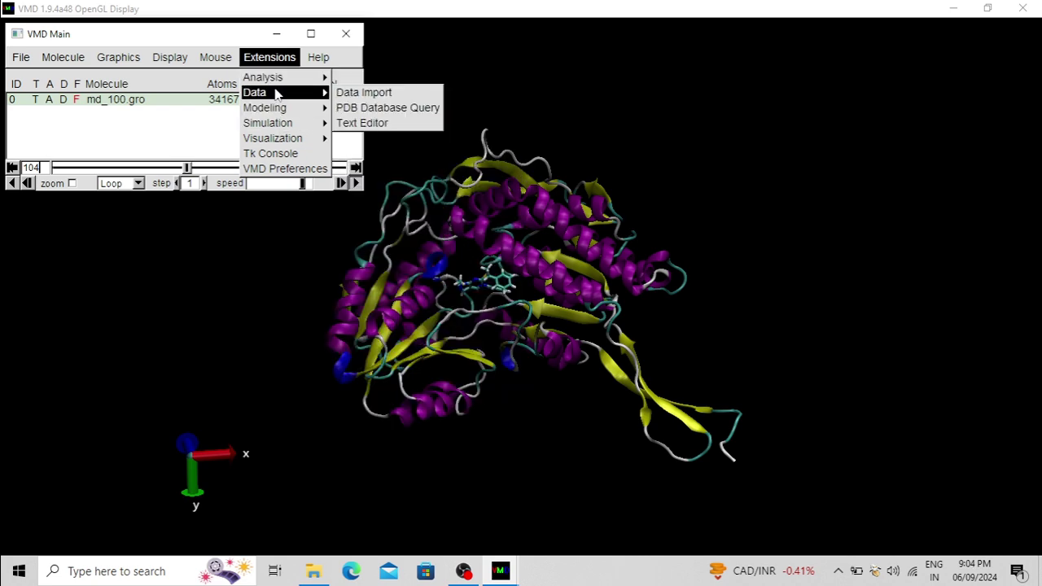
{"action": "mouse_move", "coordinate": [279, 144]}
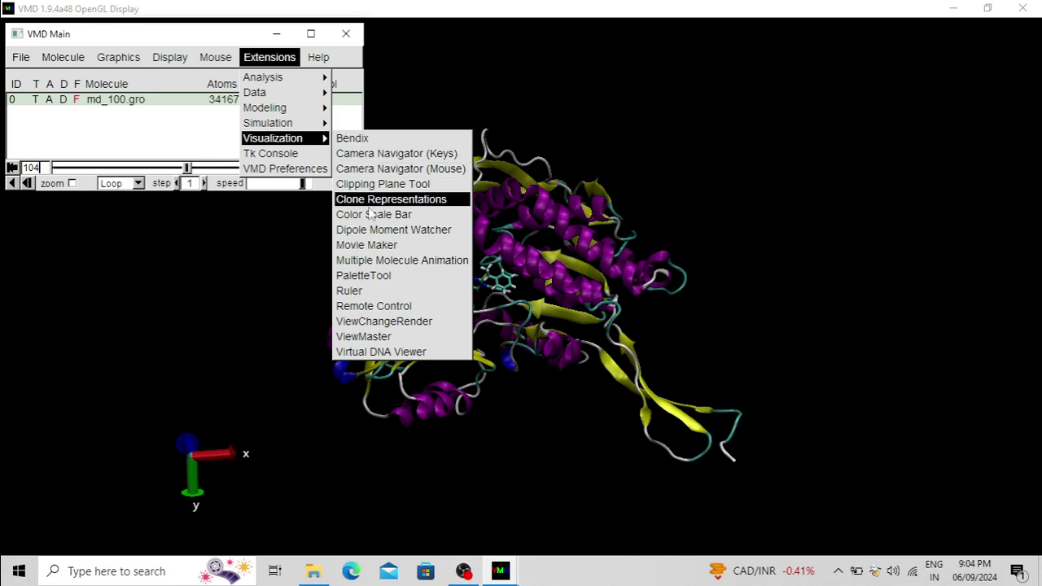
{"action": "left_click", "coordinate": [368, 245]}
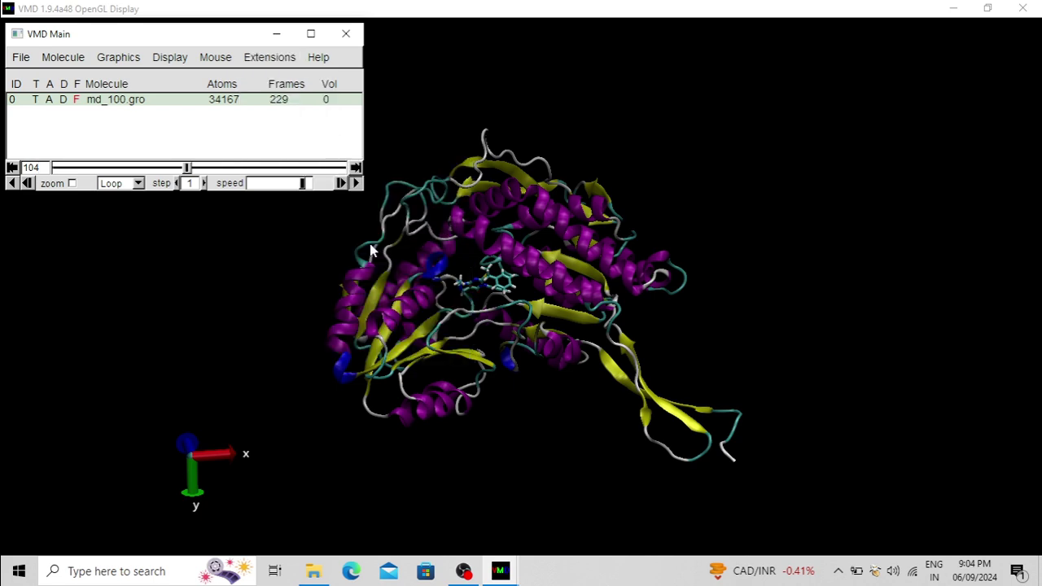
{"action": "left_click_drag", "start_coordinate": [109, 12], "coordinate": [140, 34]}
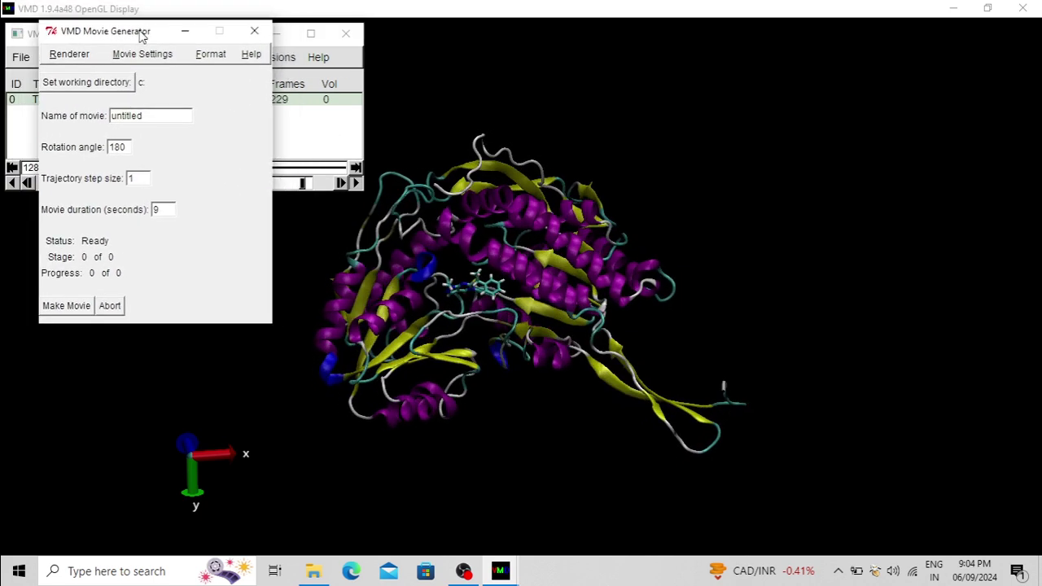
Step: Keep Snapshot as renderer, turn off Delete image files, and leave the format unchanged
{"action": "left_click", "coordinate": [68, 54]}
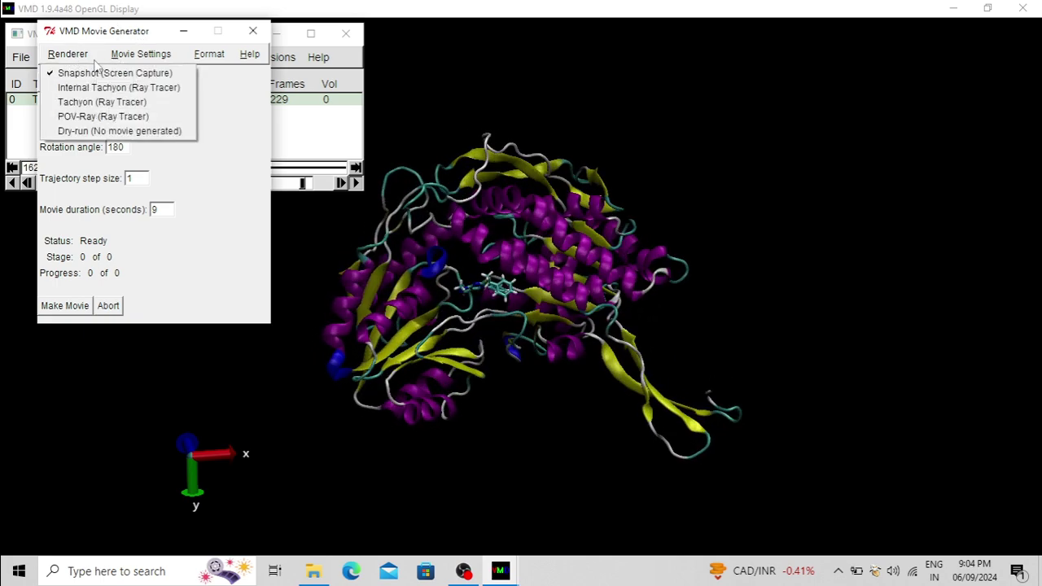
{"action": "left_click", "coordinate": [154, 55]}
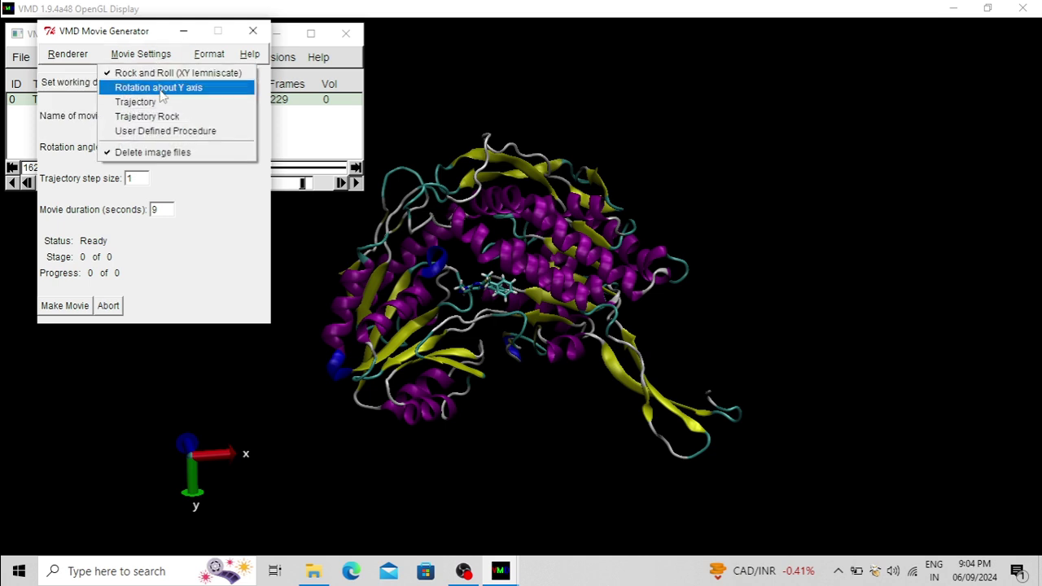
{"action": "left_click", "coordinate": [138, 153]}
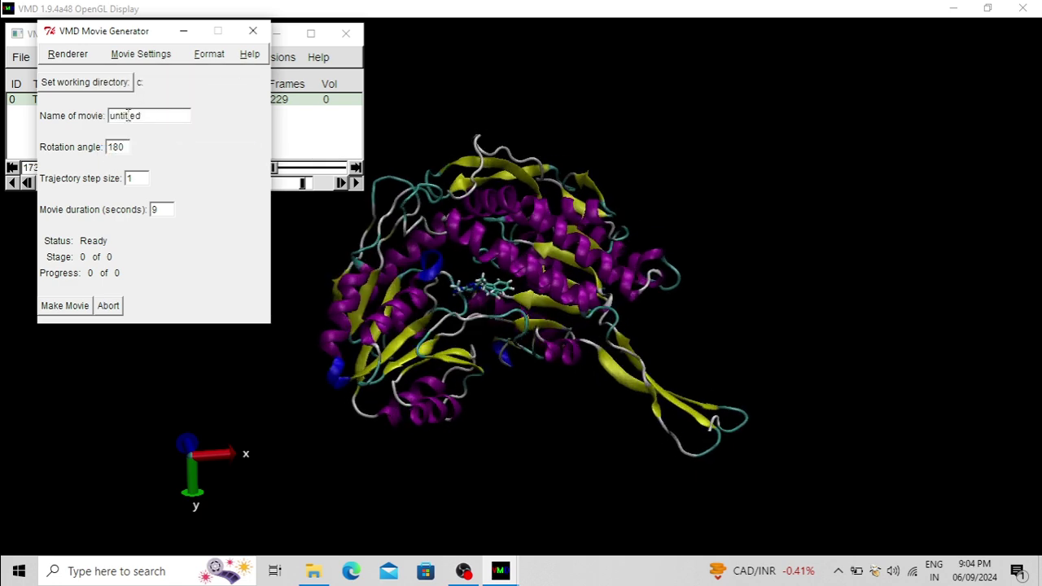
{"action": "left_click", "coordinate": [208, 54]}
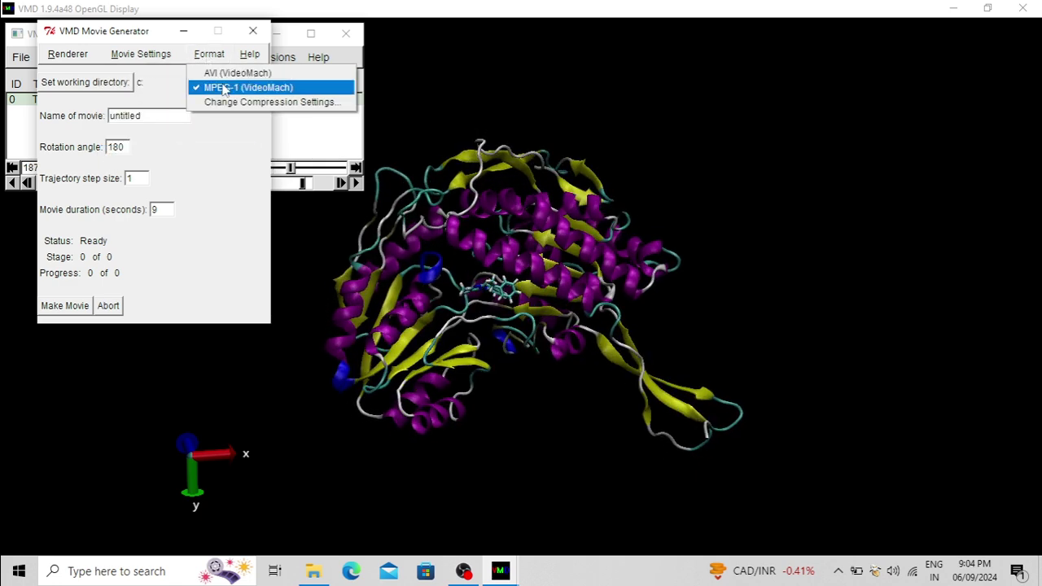
{"action": "left_click", "coordinate": [212, 159]}
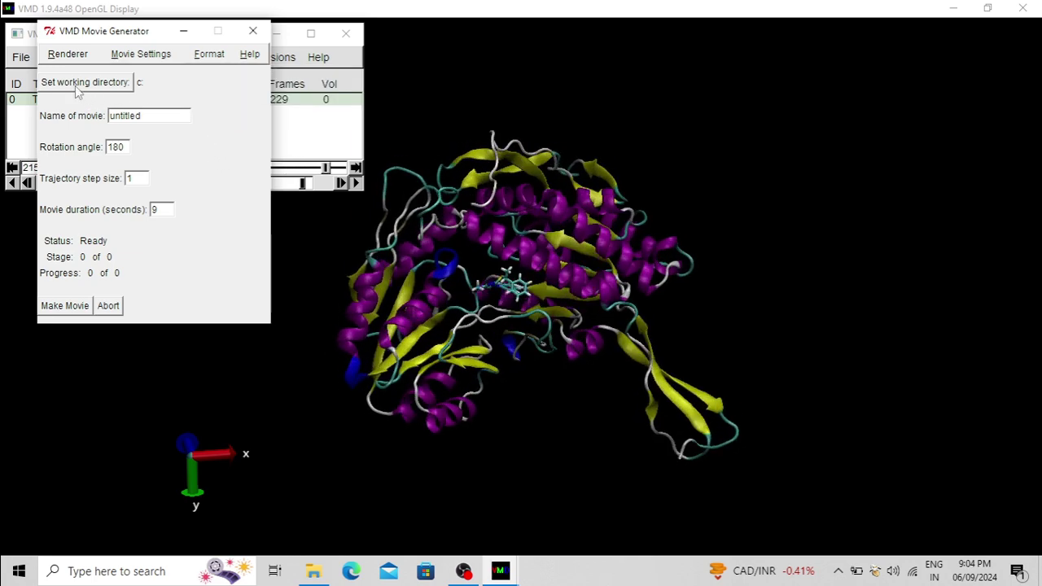
Step: Set the Movie Generator working directory to Desktop > Snapshots
{"action": "left_click", "coordinate": [106, 83]}
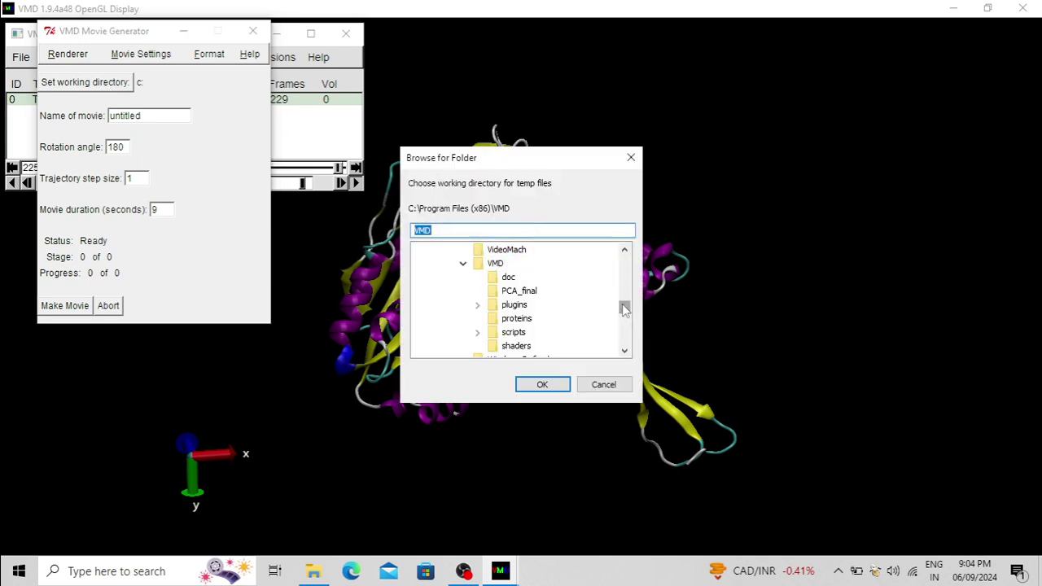
{"action": "left_click_drag", "start_coordinate": [627, 309], "coordinate": [627, 258]}
{"action": "left_click_drag", "start_coordinate": [545, 261], "coordinate": [461, 278]}
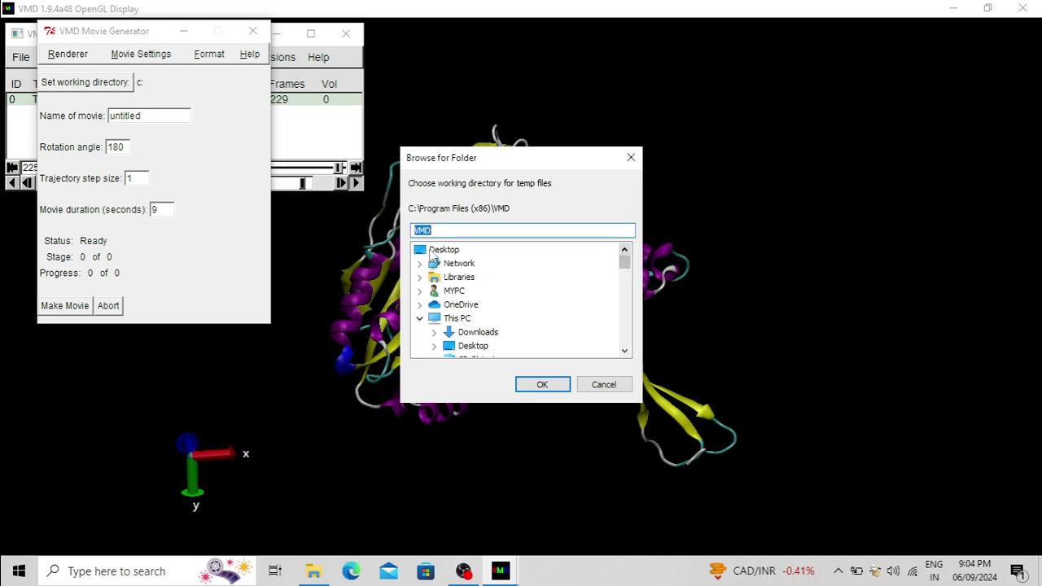
{"action": "left_click", "coordinate": [444, 250]}
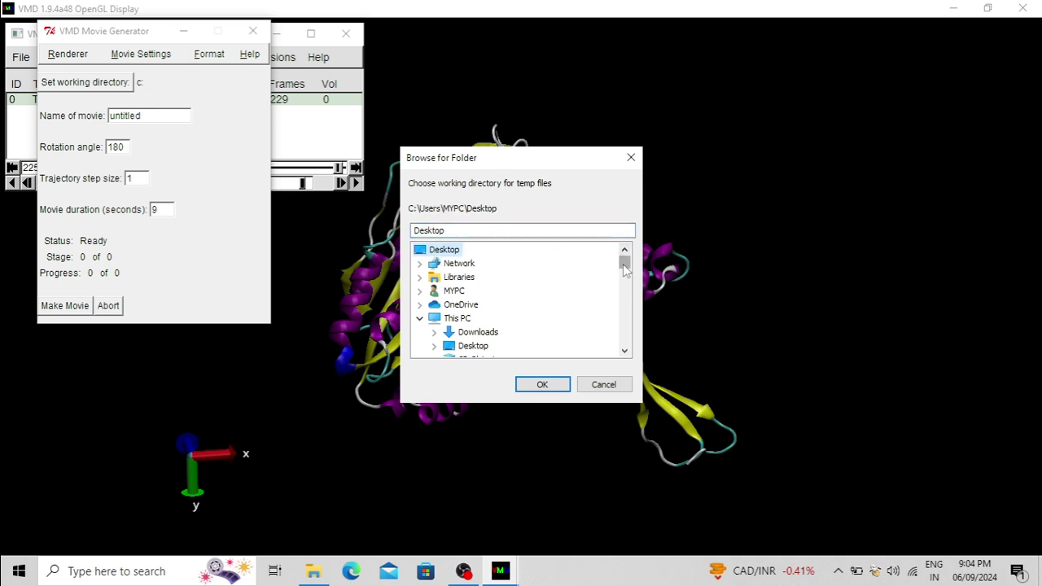
{"action": "scroll", "coordinate": [625, 270], "scroll_direction": "down", "scroll_amount": 2}
{"action": "left_click", "coordinate": [437, 271]}
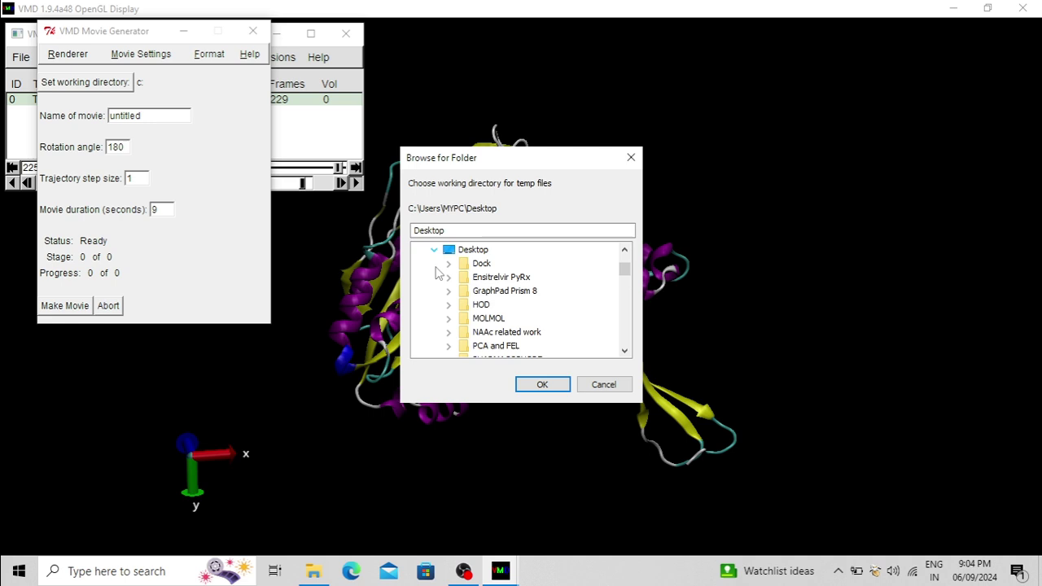
{"action": "left_click_drag", "start_coordinate": [631, 274], "coordinate": [630, 283]}
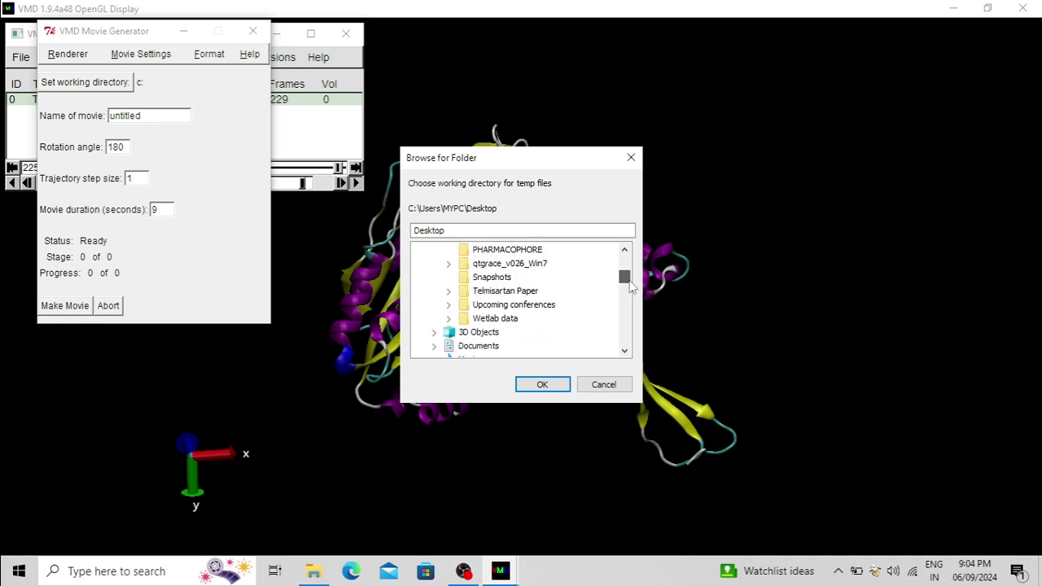
{"action": "left_click", "coordinate": [493, 279]}
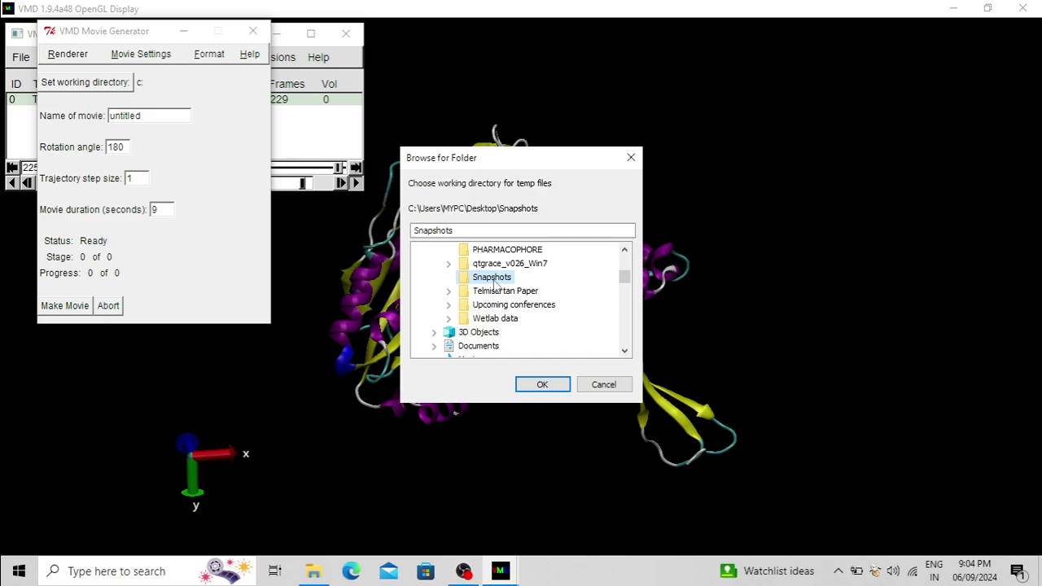
{"action": "left_click", "coordinate": [550, 381]}
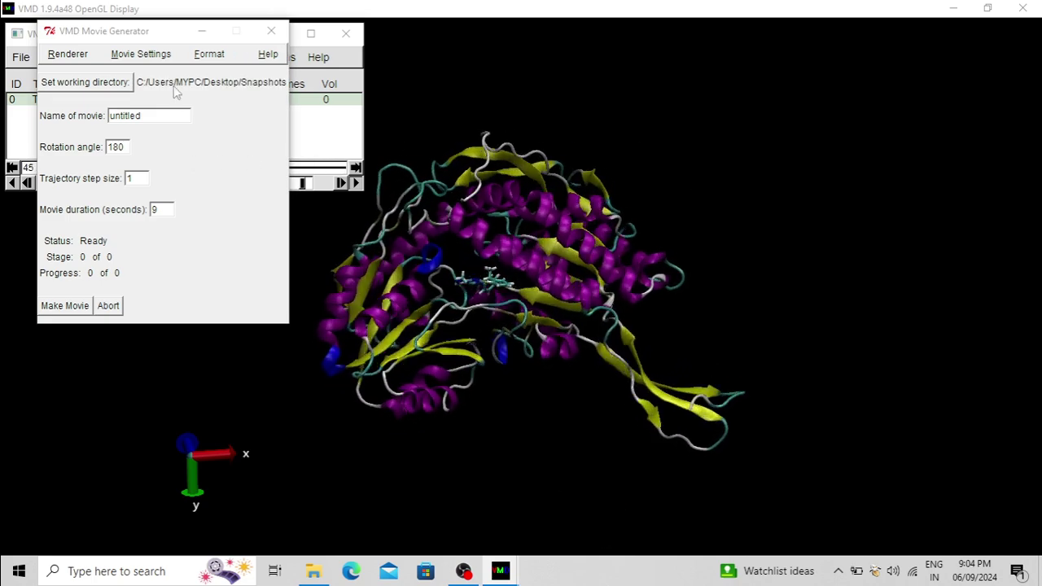
Step: Render the movie frames with Make Movie, then decline locating videomach.exe
{"action": "left_click", "coordinate": [66, 307]}
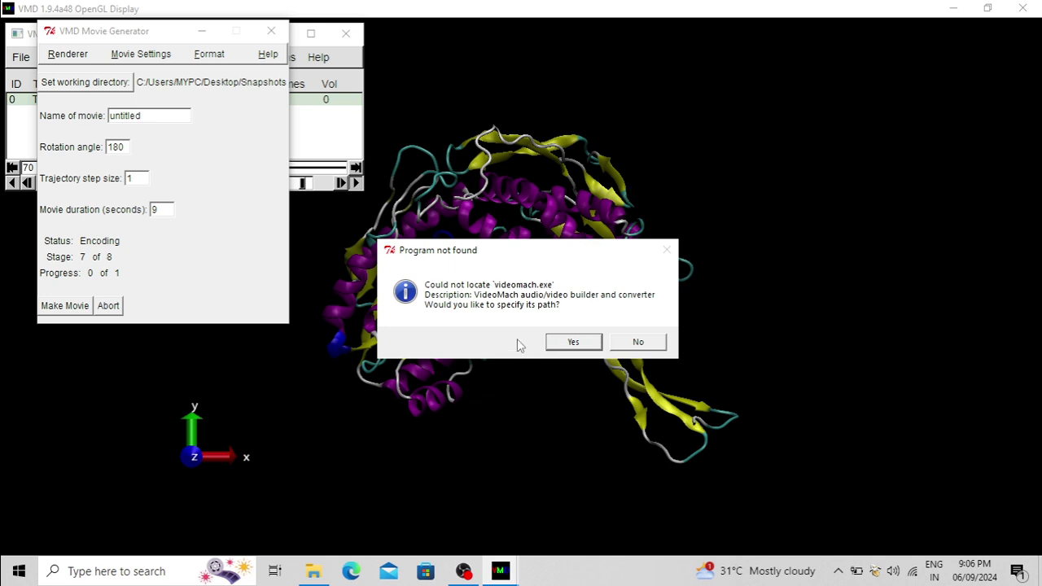
{"action": "left_click", "coordinate": [639, 342]}
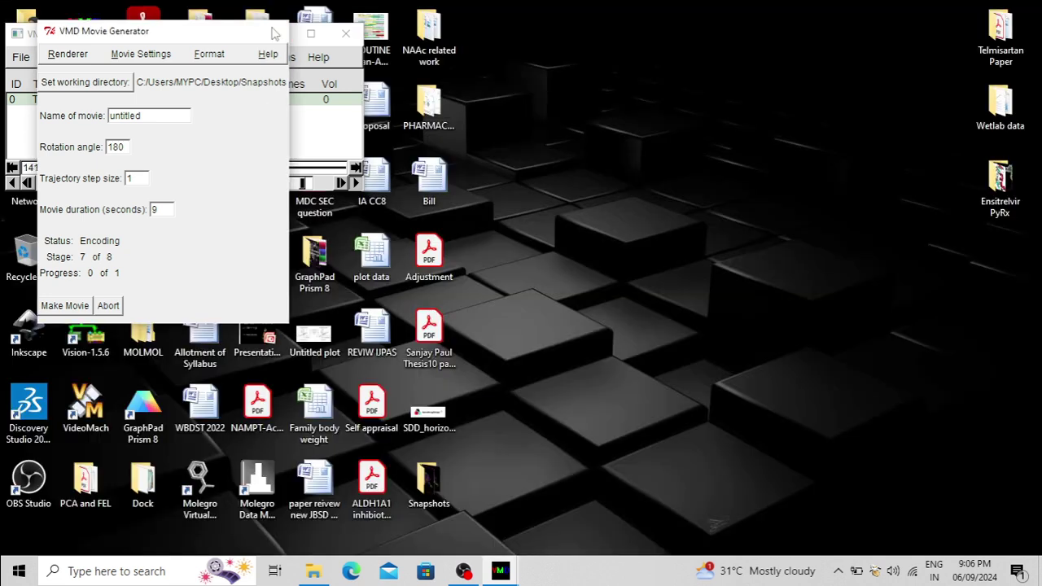
Step: Close the Movie Generator and open the desktop Snapshots folder to review the frames
{"action": "left_click", "coordinate": [271, 31]}
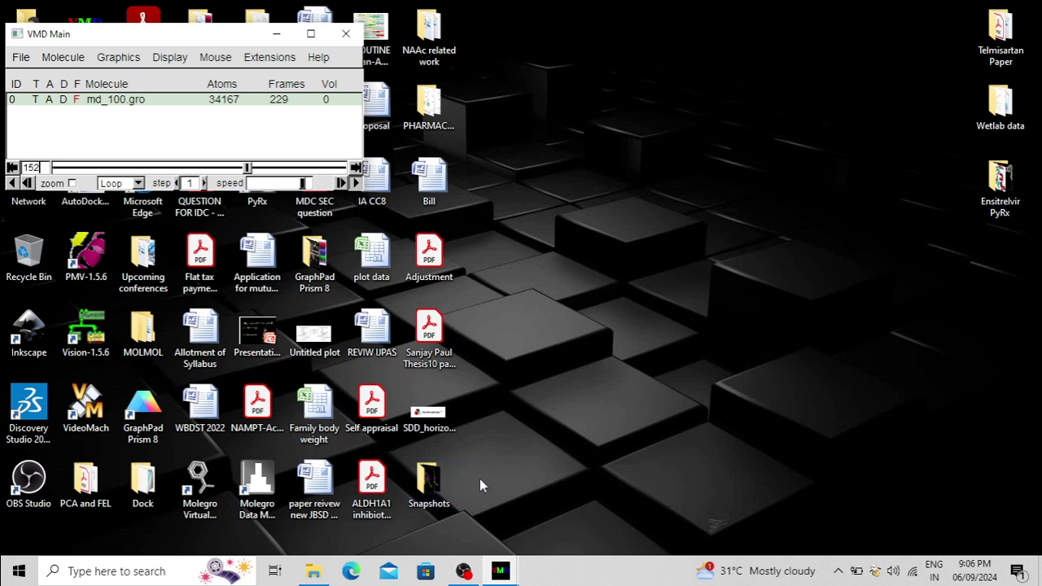
{"action": "left_click", "coordinate": [437, 486]}
{"action": "double_click", "coordinate": [437, 486]}
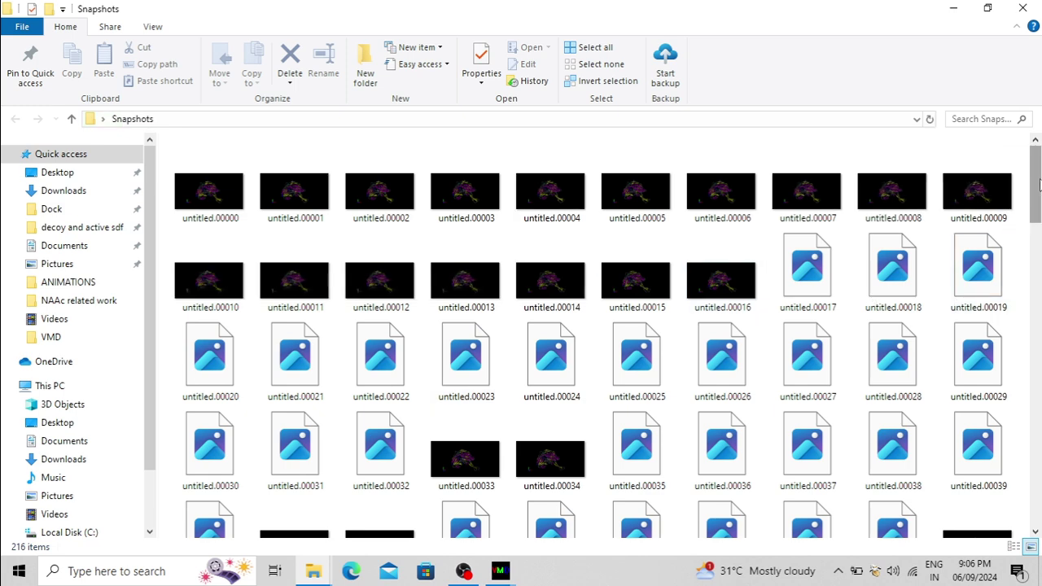
{"action": "mouse_move", "coordinate": [1039, 185]}
{"action": "left_mouse_down"}
{"action": "mouse_move", "coordinate": [1039, 307]}
{"action": "mouse_move", "coordinate": [1037, 186]}
{"action": "left_mouse_up"}
Step: Quit VMD from its taskbar preview and minimize the Snapshots window
{"action": "mouse_move", "coordinate": [500, 571]}
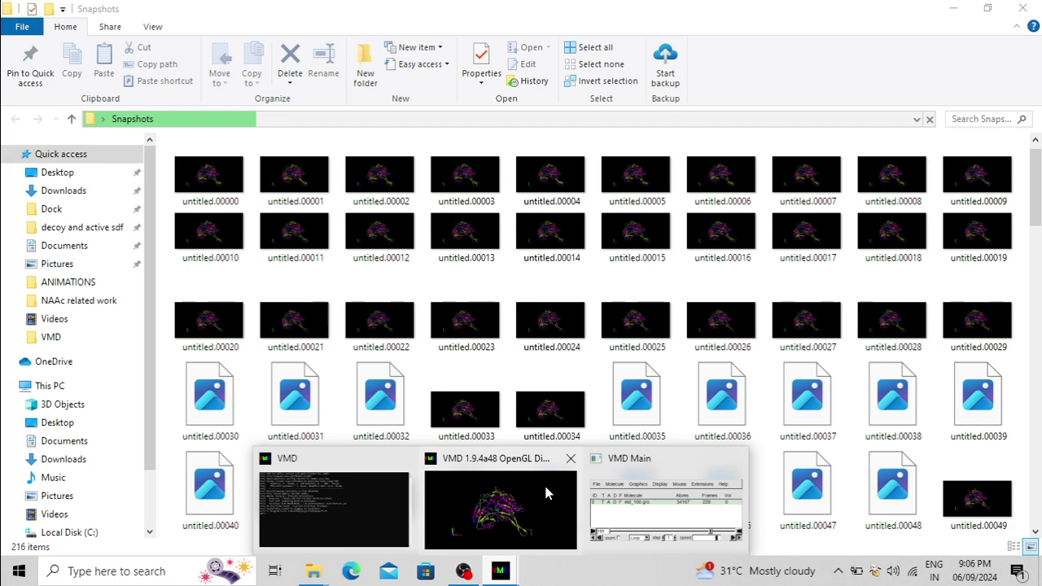
{"action": "mouse_move", "coordinate": [731, 467]}
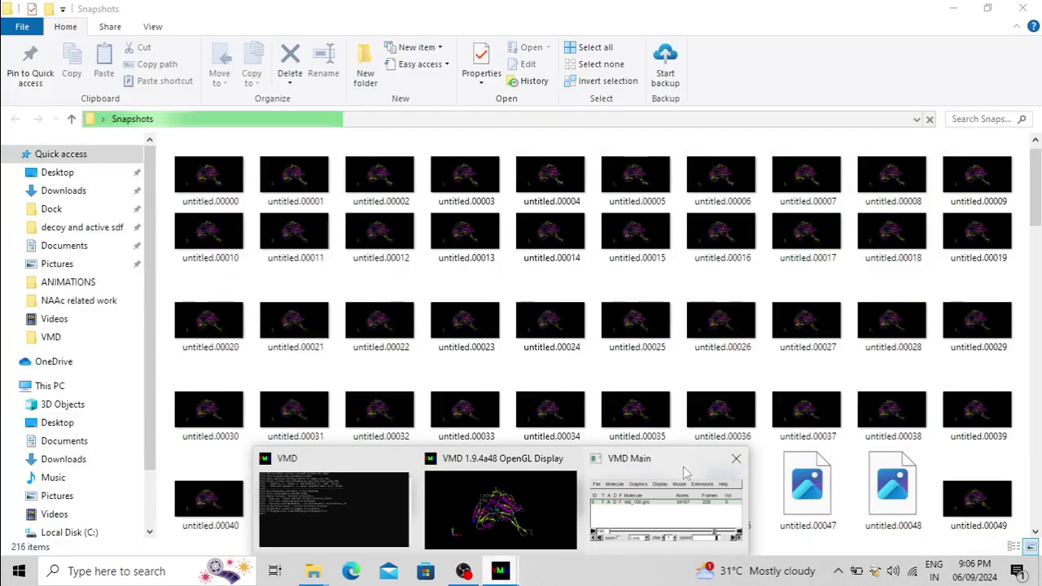
{"action": "left_click", "coordinate": [736, 458]}
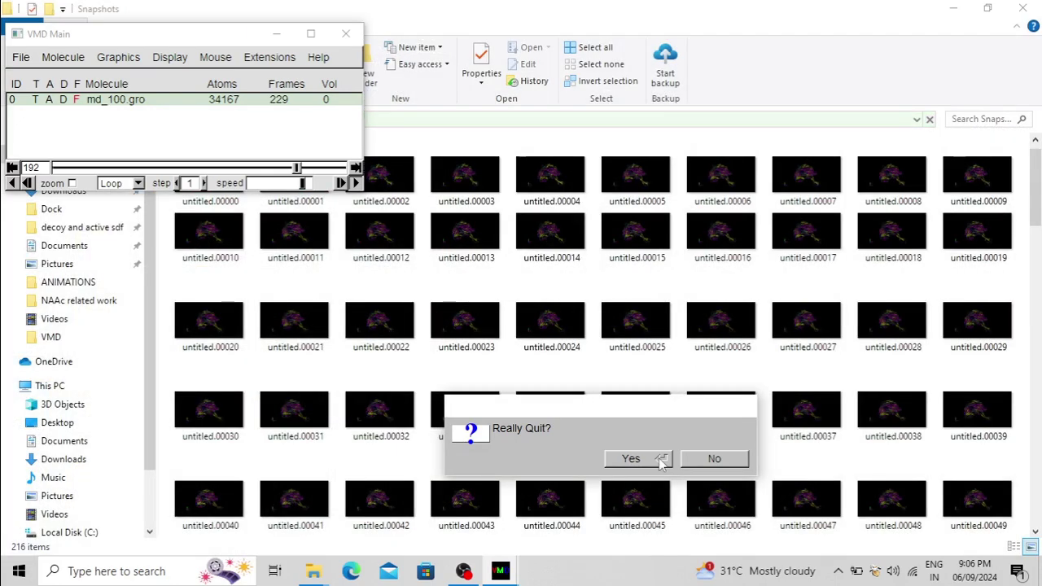
{"action": "left_click", "coordinate": [659, 459]}
{"action": "mouse_move", "coordinate": [1036, 188]}
{"action": "left_mouse_down"}
{"action": "mouse_move", "coordinate": [1037, 530]}
{"action": "mouse_move", "coordinate": [1035, 195]}
{"action": "left_mouse_up"}
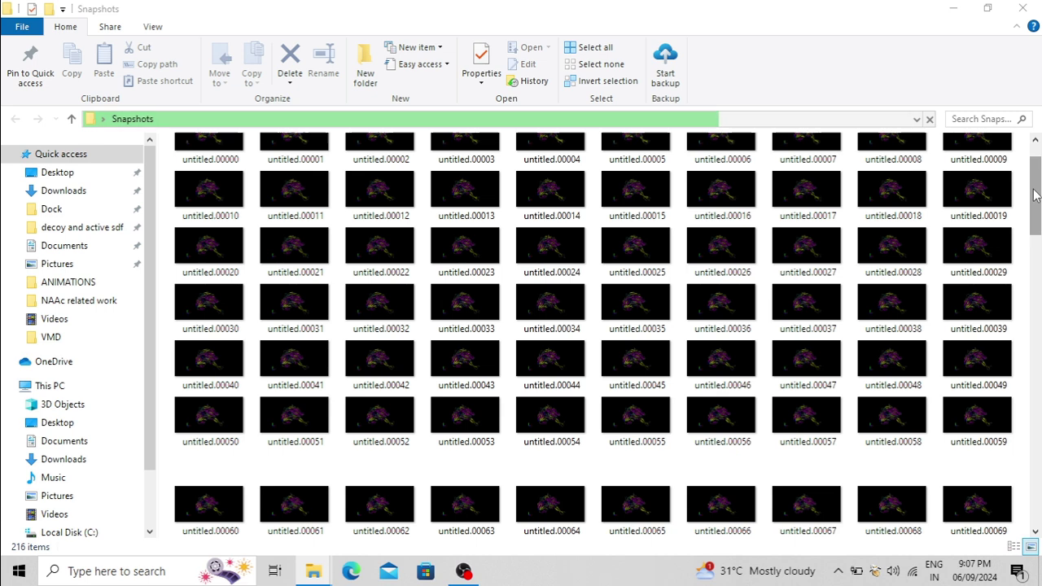
{"action": "left_click_drag", "start_coordinate": [1036, 196], "coordinate": [1038, 159]}
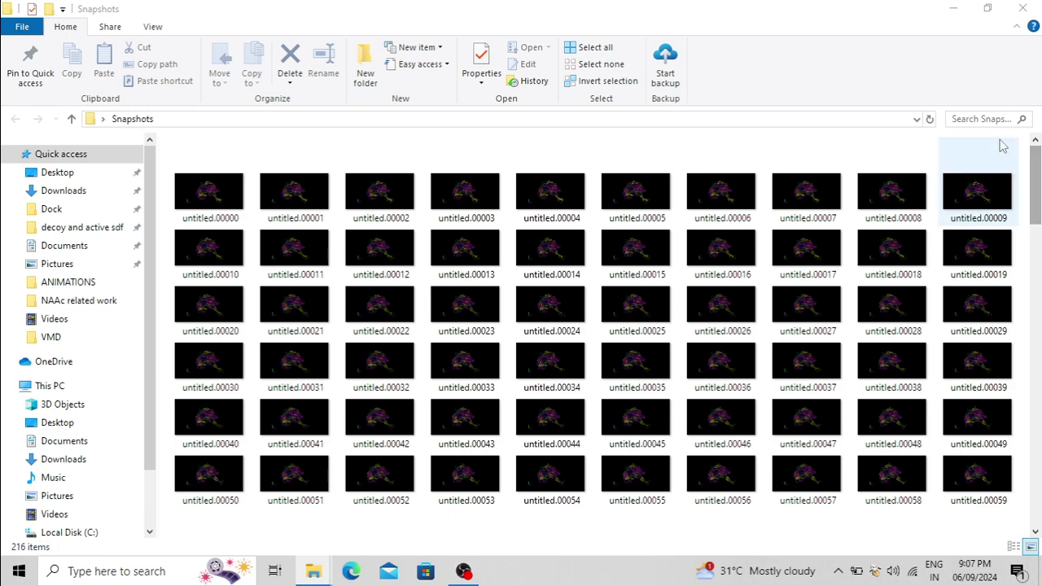
{"action": "left_click", "coordinate": [953, 9]}
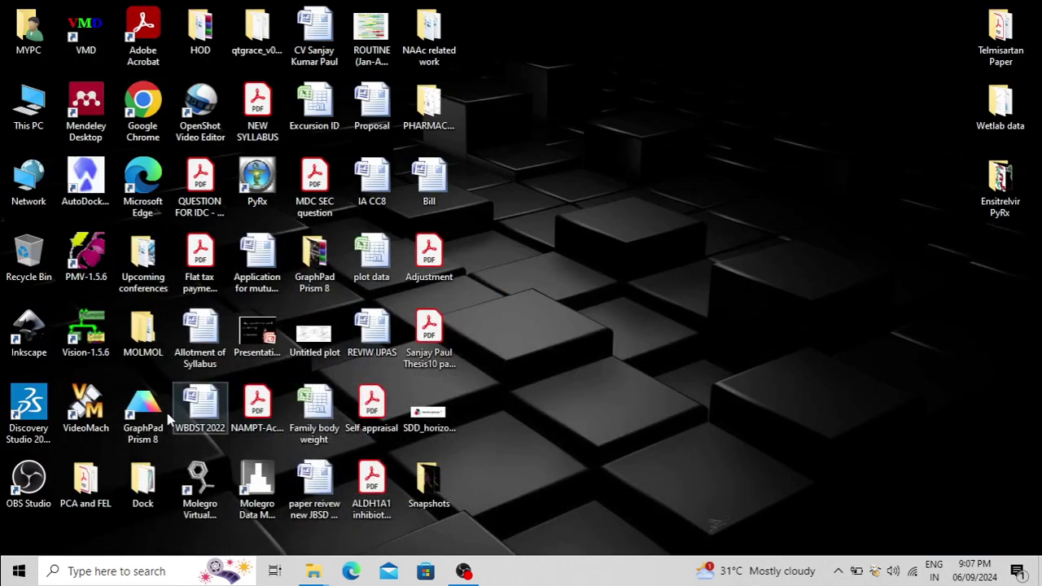
Step: Launch VideoMach in evaluation mode and open the Select File(s) to Add dialog
{"action": "double_click", "coordinate": [85, 411]}
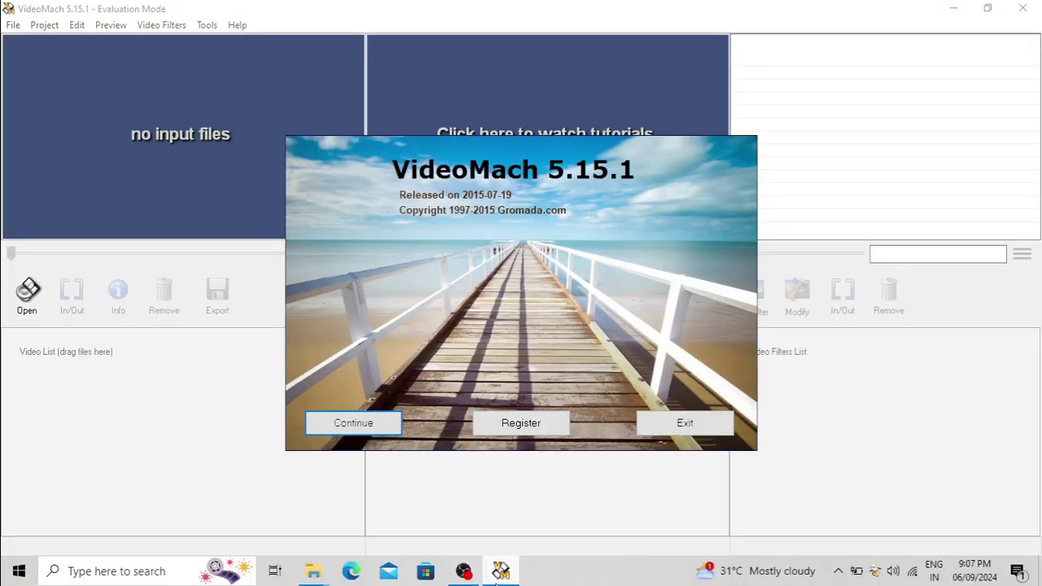
{"action": "left_click", "coordinate": [389, 424]}
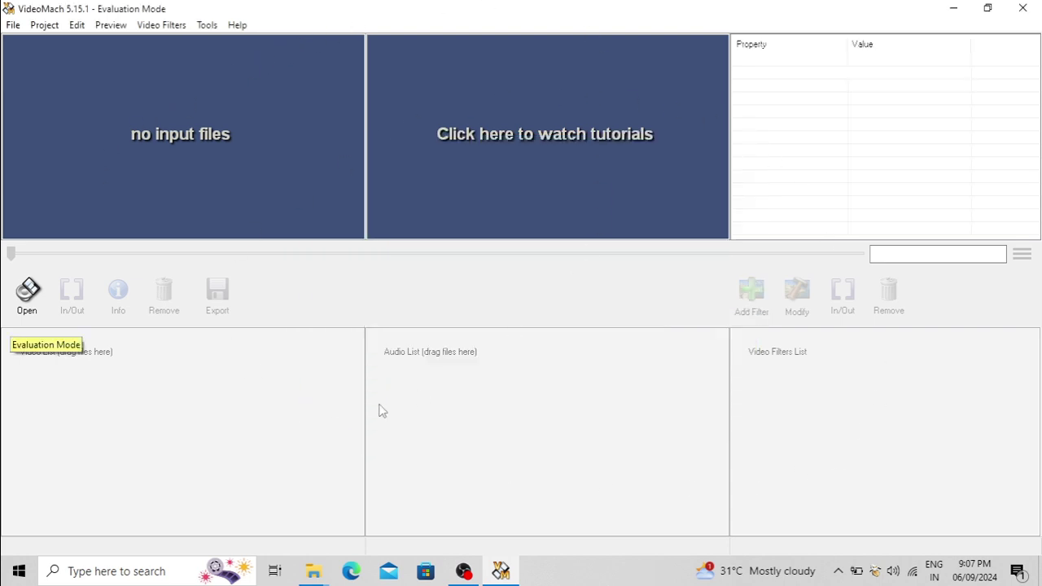
{"action": "left_click", "coordinate": [29, 290]}
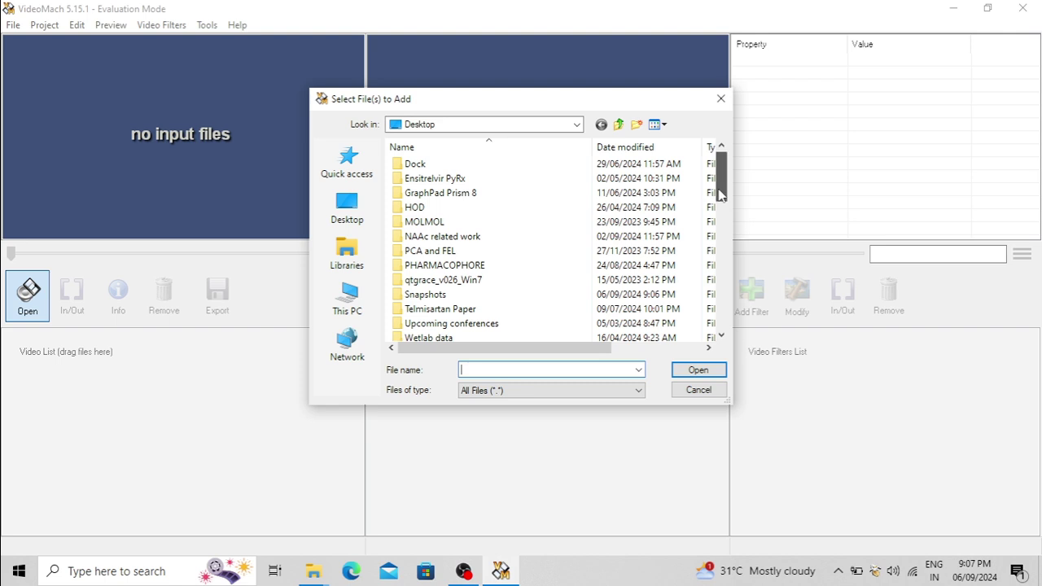
Step: Select and load all 216 BMP frames from the Snapshots folder
{"action": "double_click", "coordinate": [417, 295]}
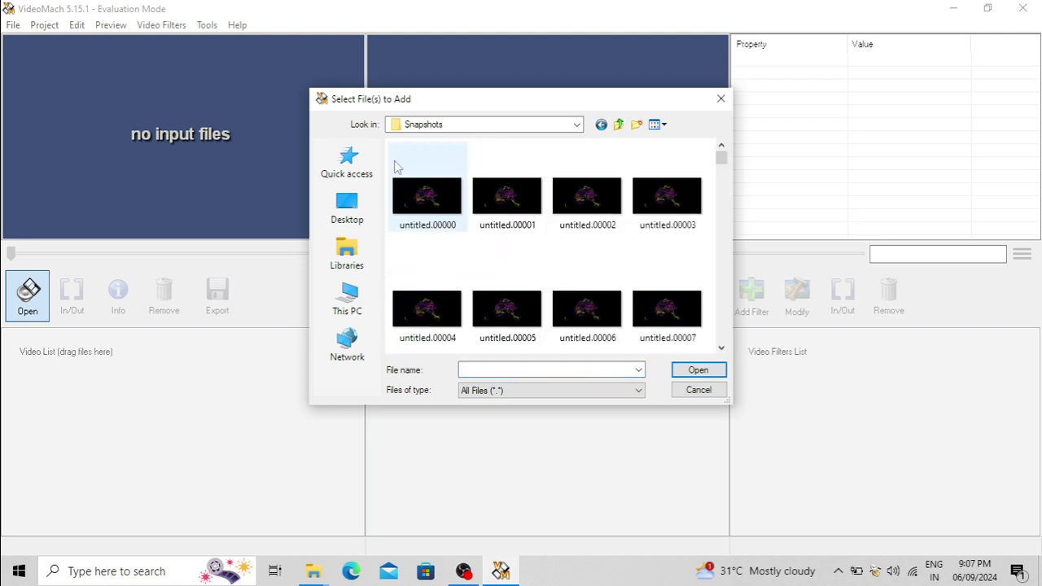
{"action": "left_click_drag", "start_coordinate": [388, 148], "coordinate": [716, 358]}
{"action": "left_click", "coordinate": [698, 371]}
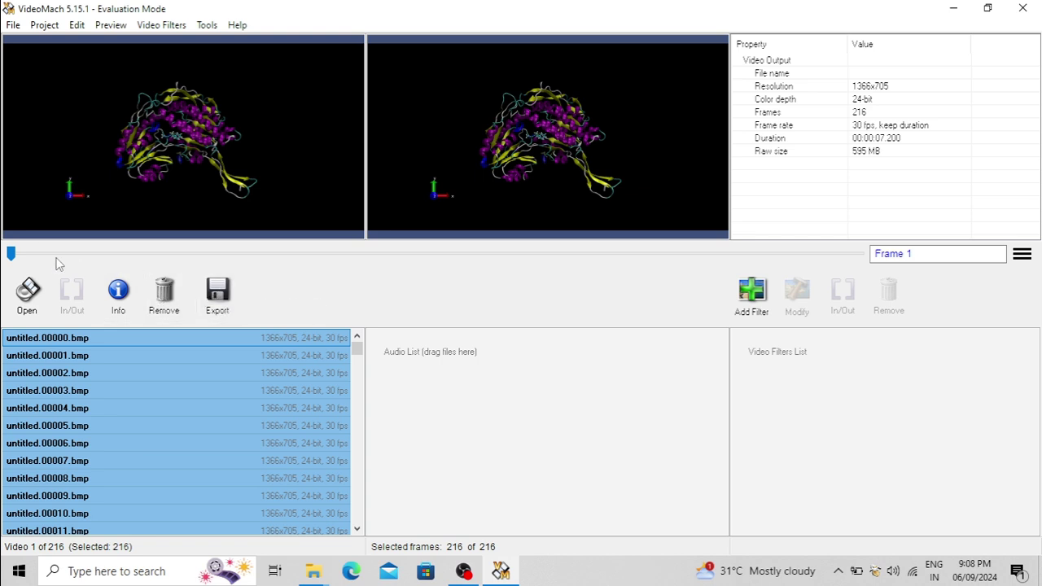
Step: Export the video as simulation.mp4 in MP4 format and start rendering
{"action": "left_click", "coordinate": [216, 303]}
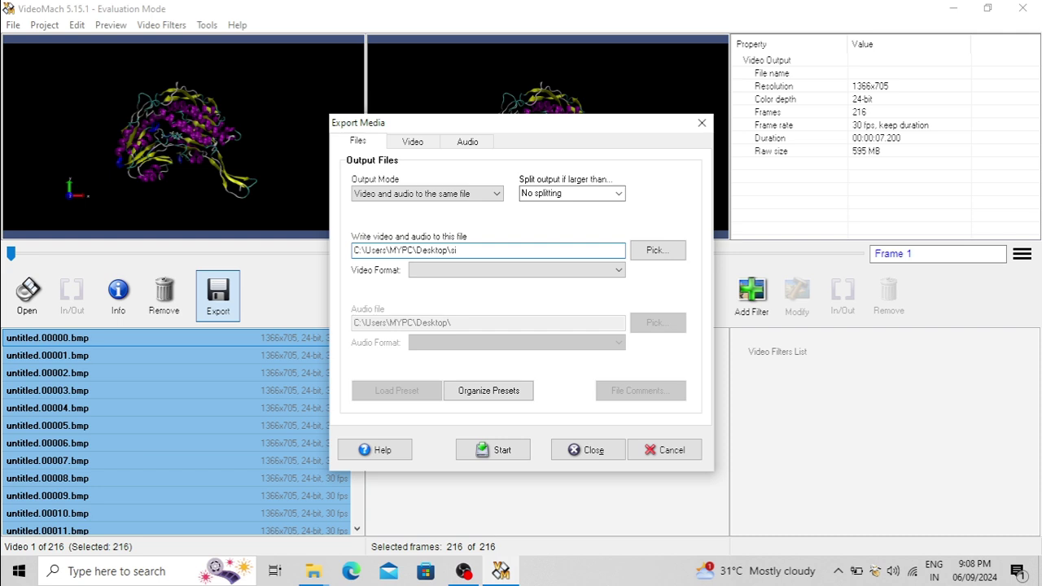
{"action": "type", "text": "simulation.mp4"}
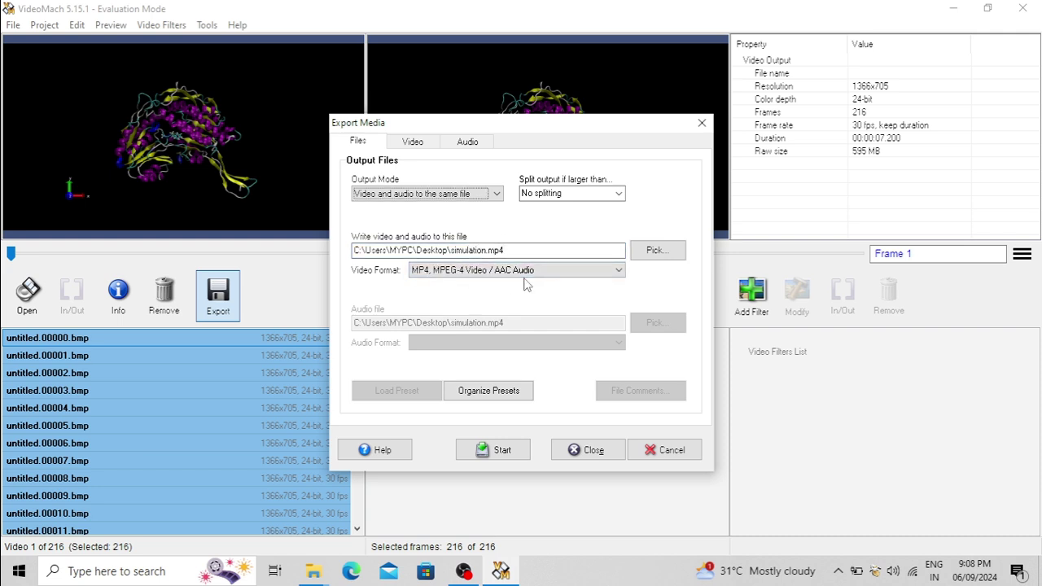
{"action": "left_click", "coordinate": [503, 450]}
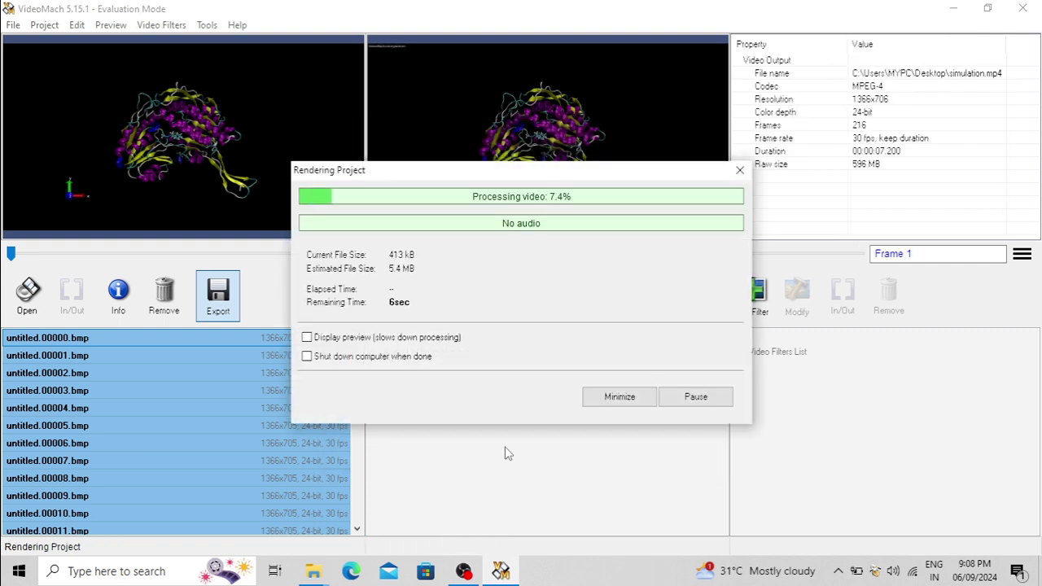